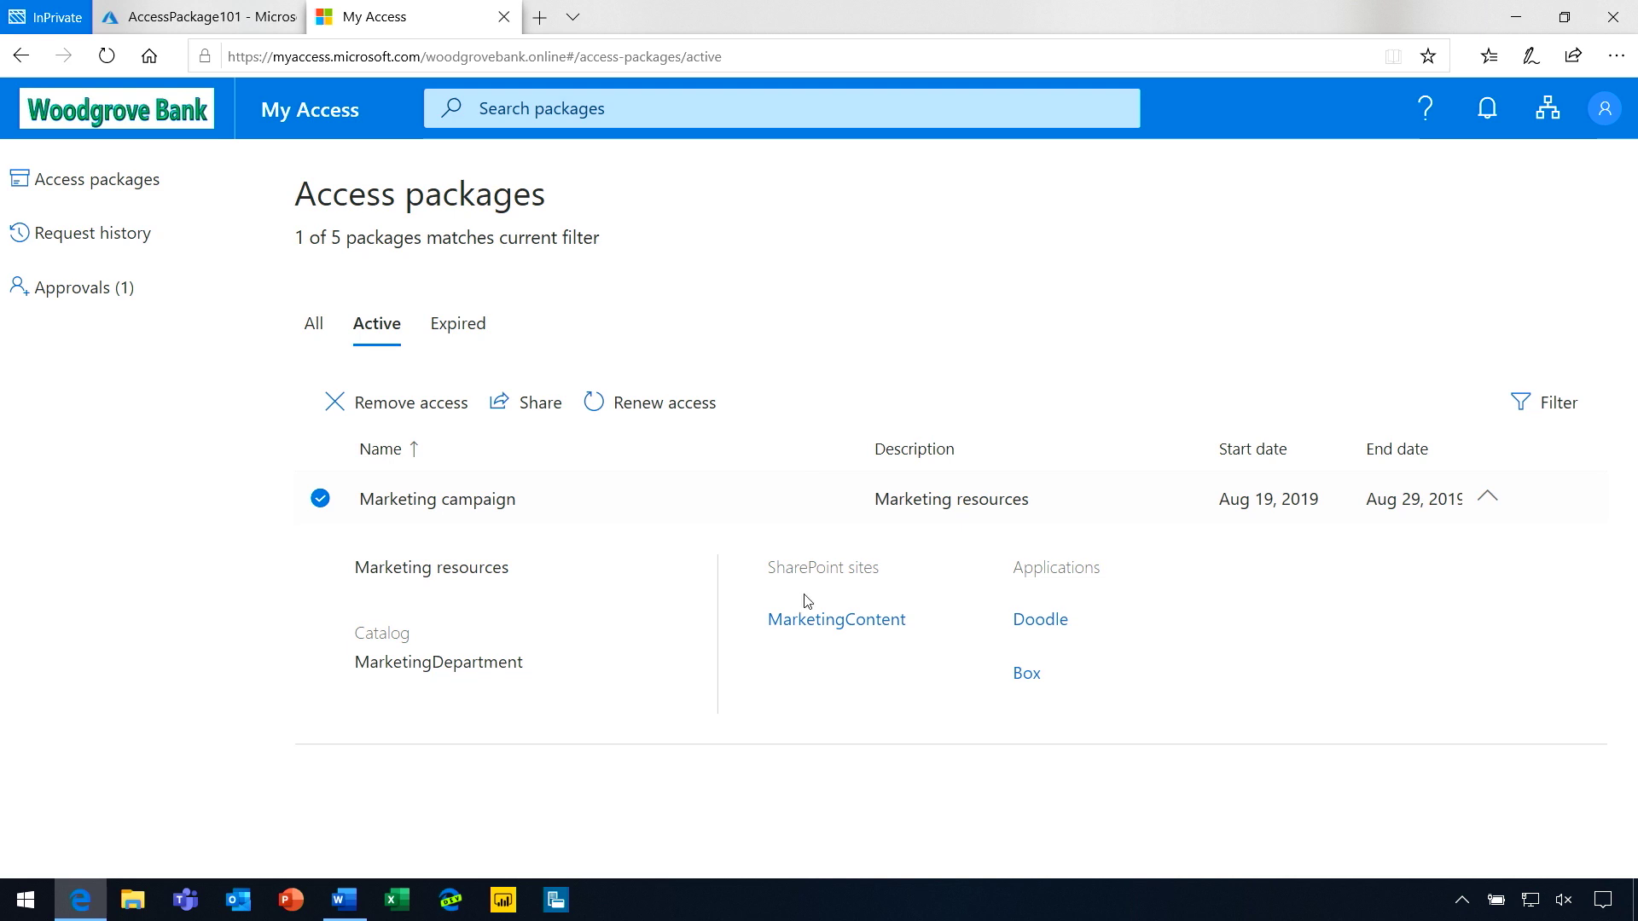
# View the MarketingContent site's details card in My Access before returning to the Azure portal.
pyautogui.moveTo(856, 633)
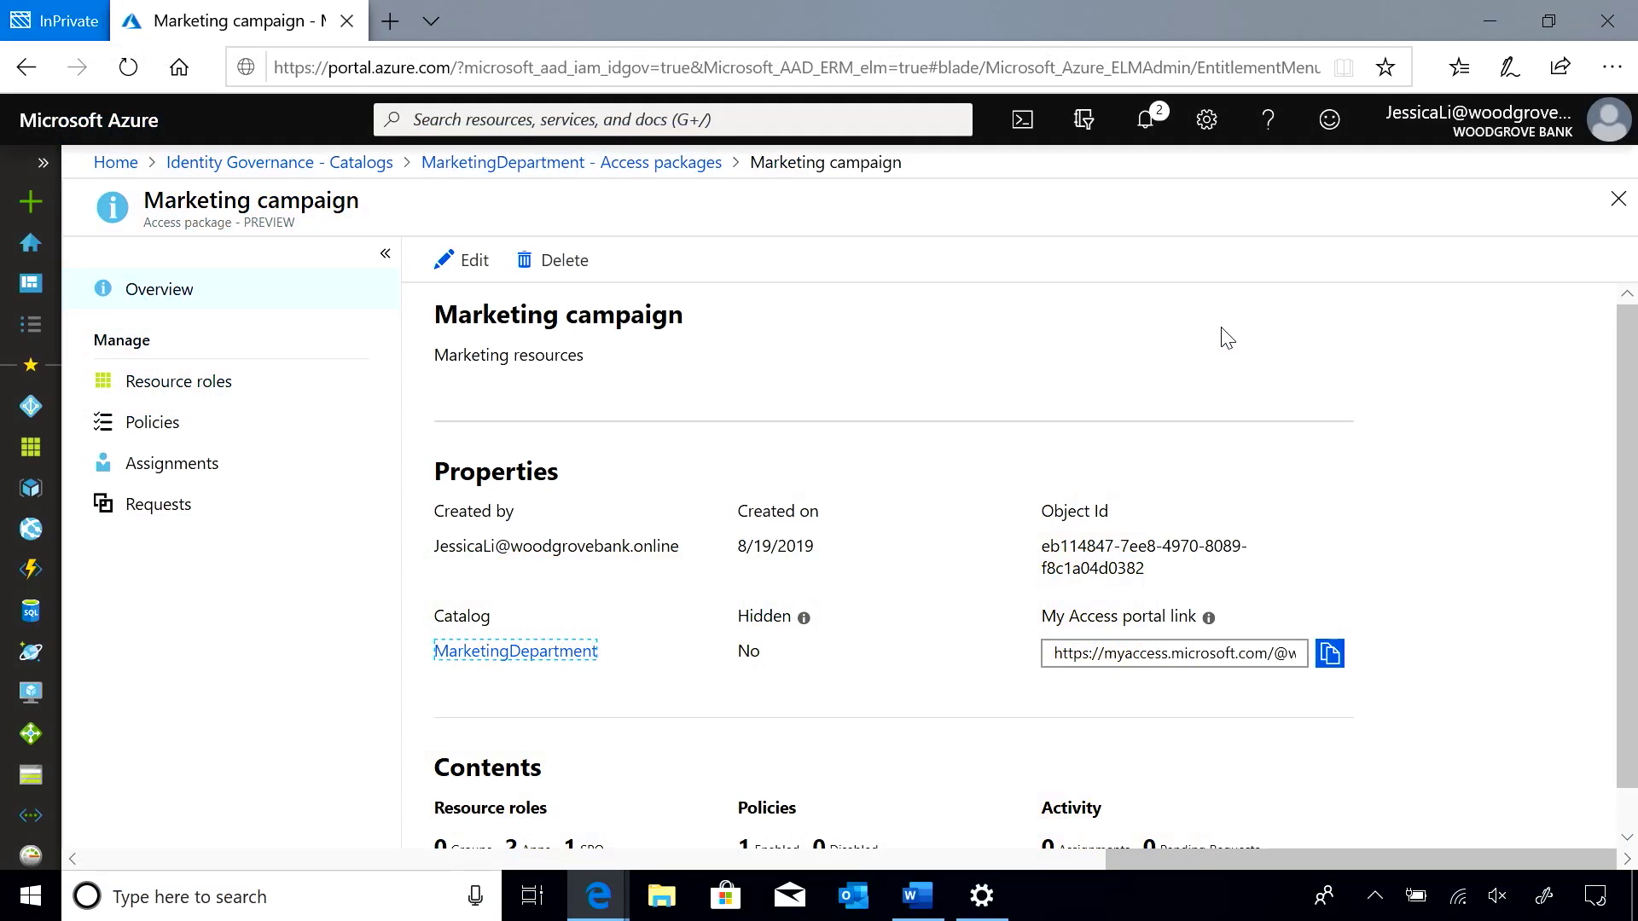
# Add the MarketingPlanning SharePoint site with the MarketingPlanning Members role as a resource role.
pyautogui.click(311, 390)
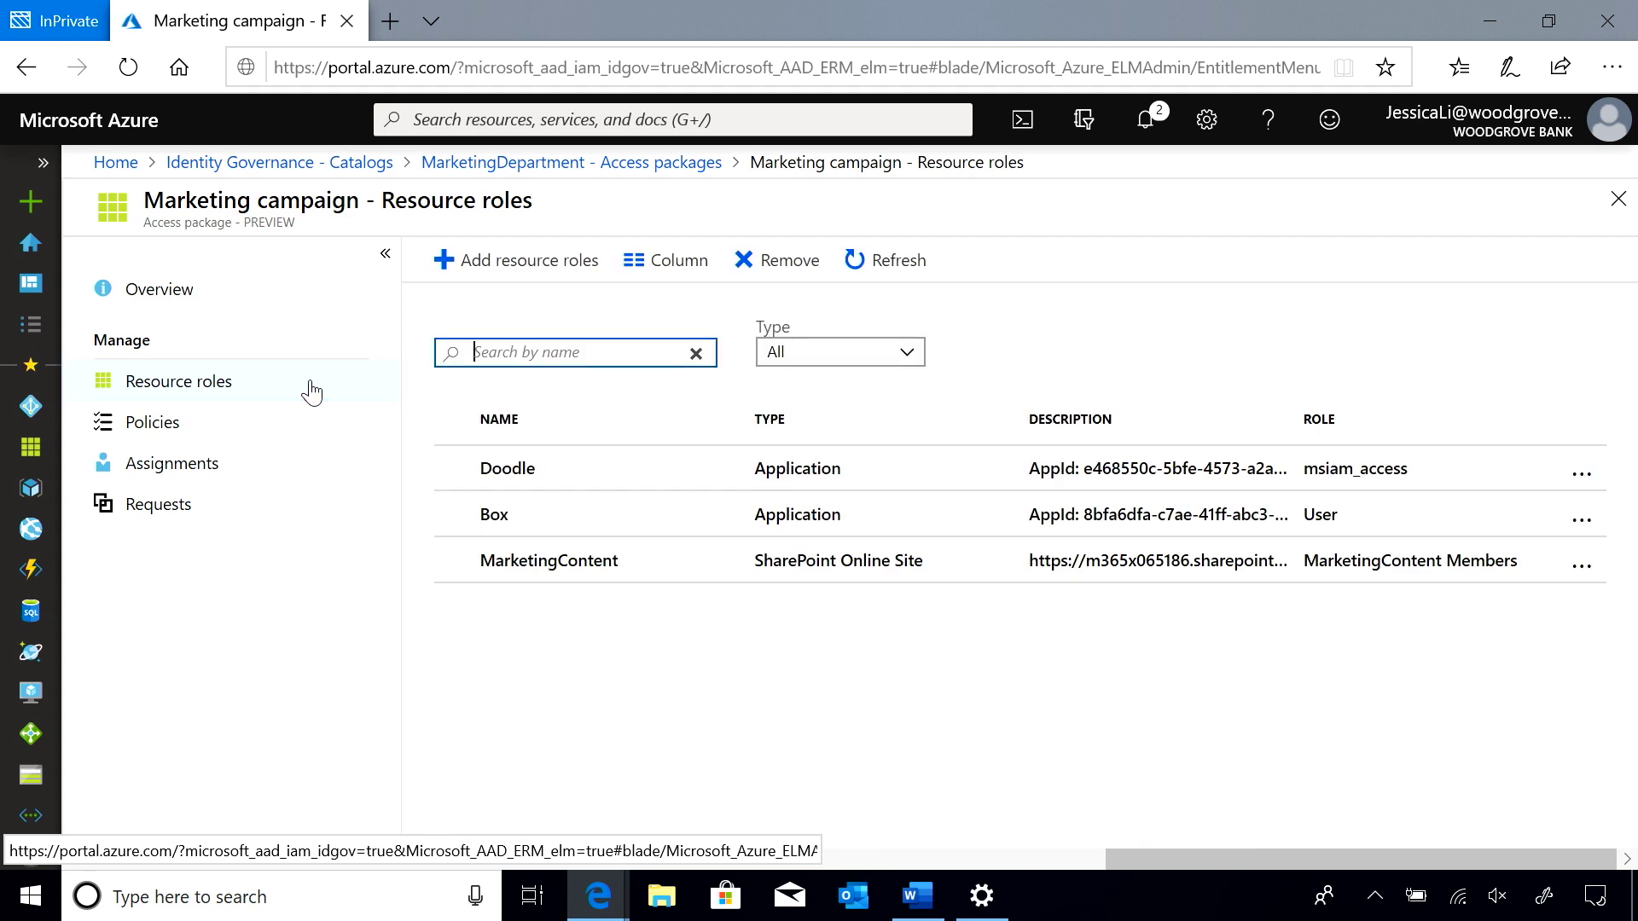
pyautogui.click(528, 273)
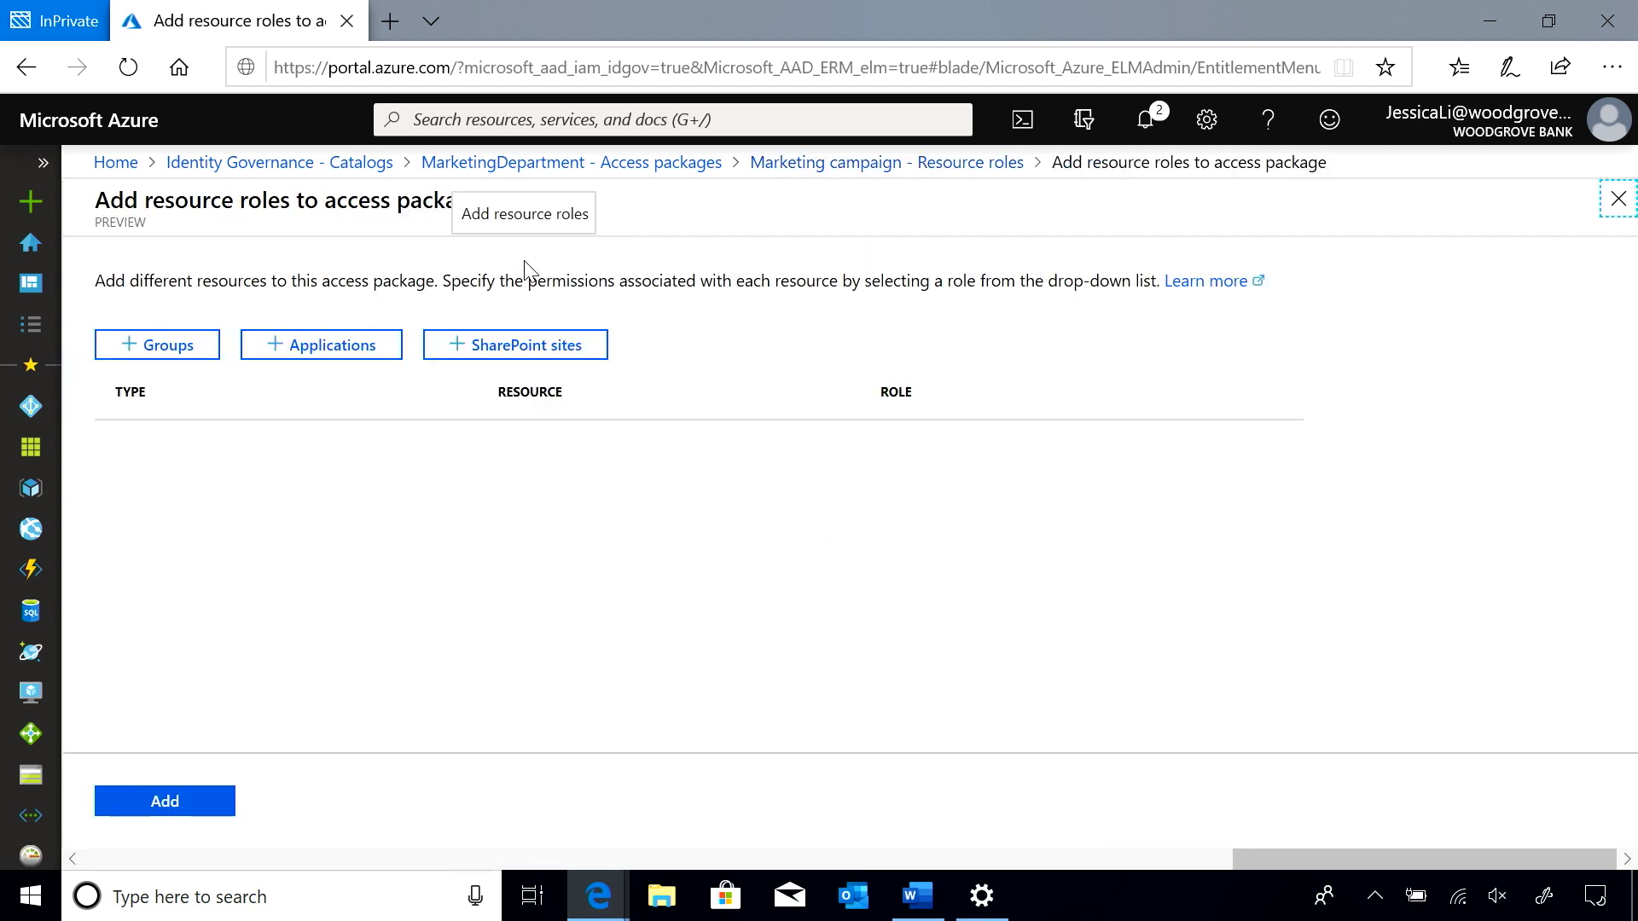
pyautogui.click(511, 346)
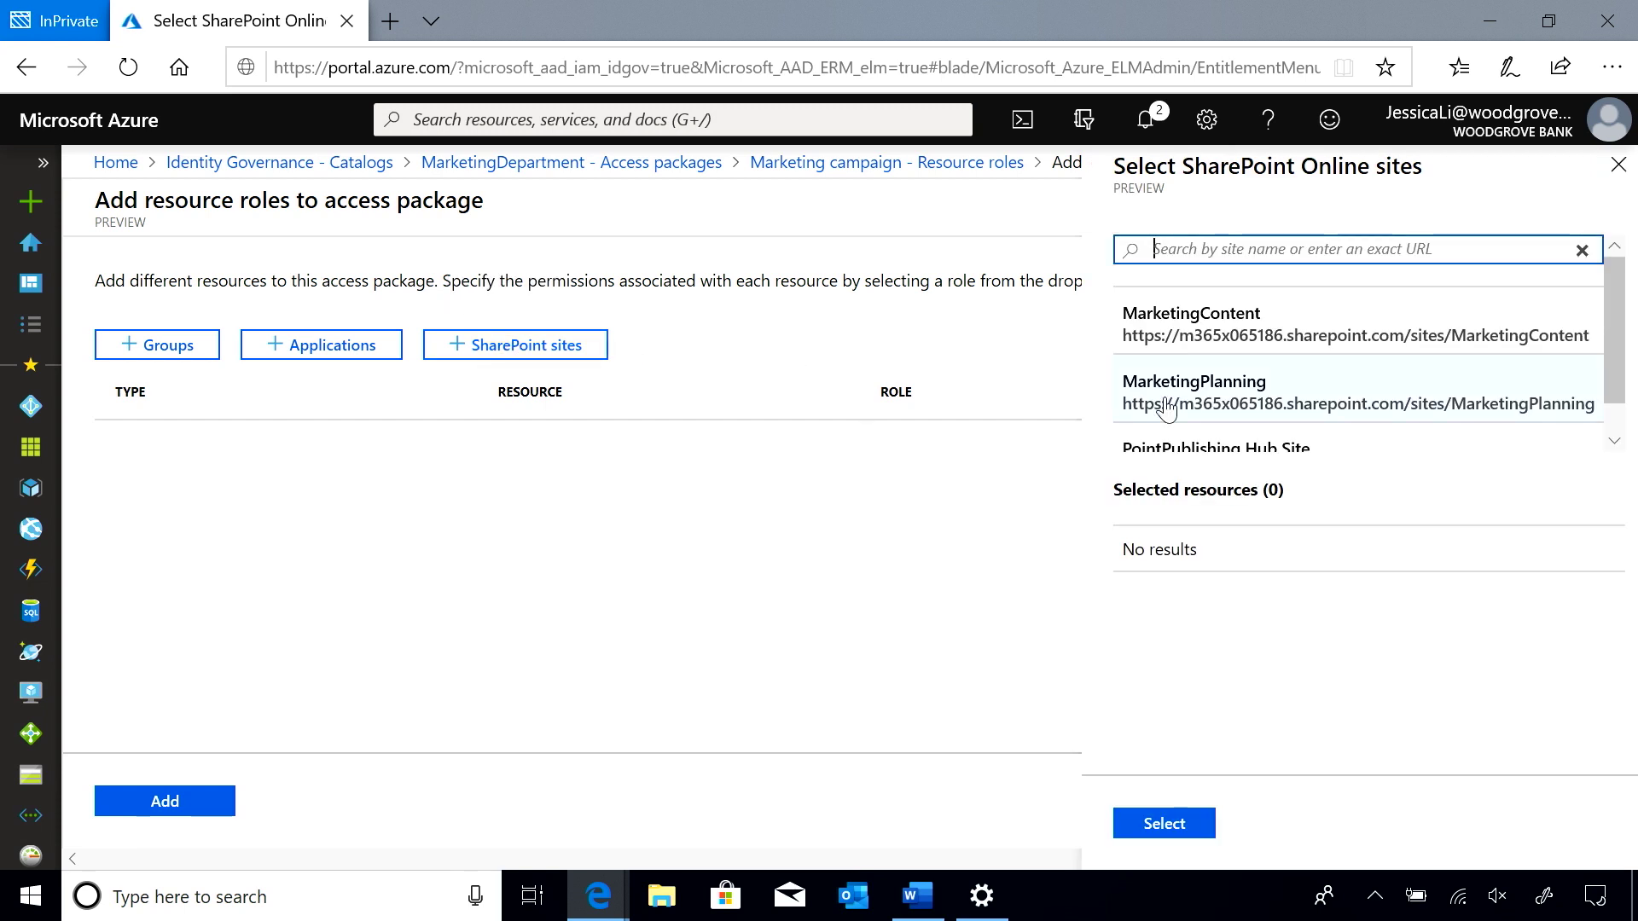
pyautogui.click(1166, 408)
pyautogui.click(1193, 817)
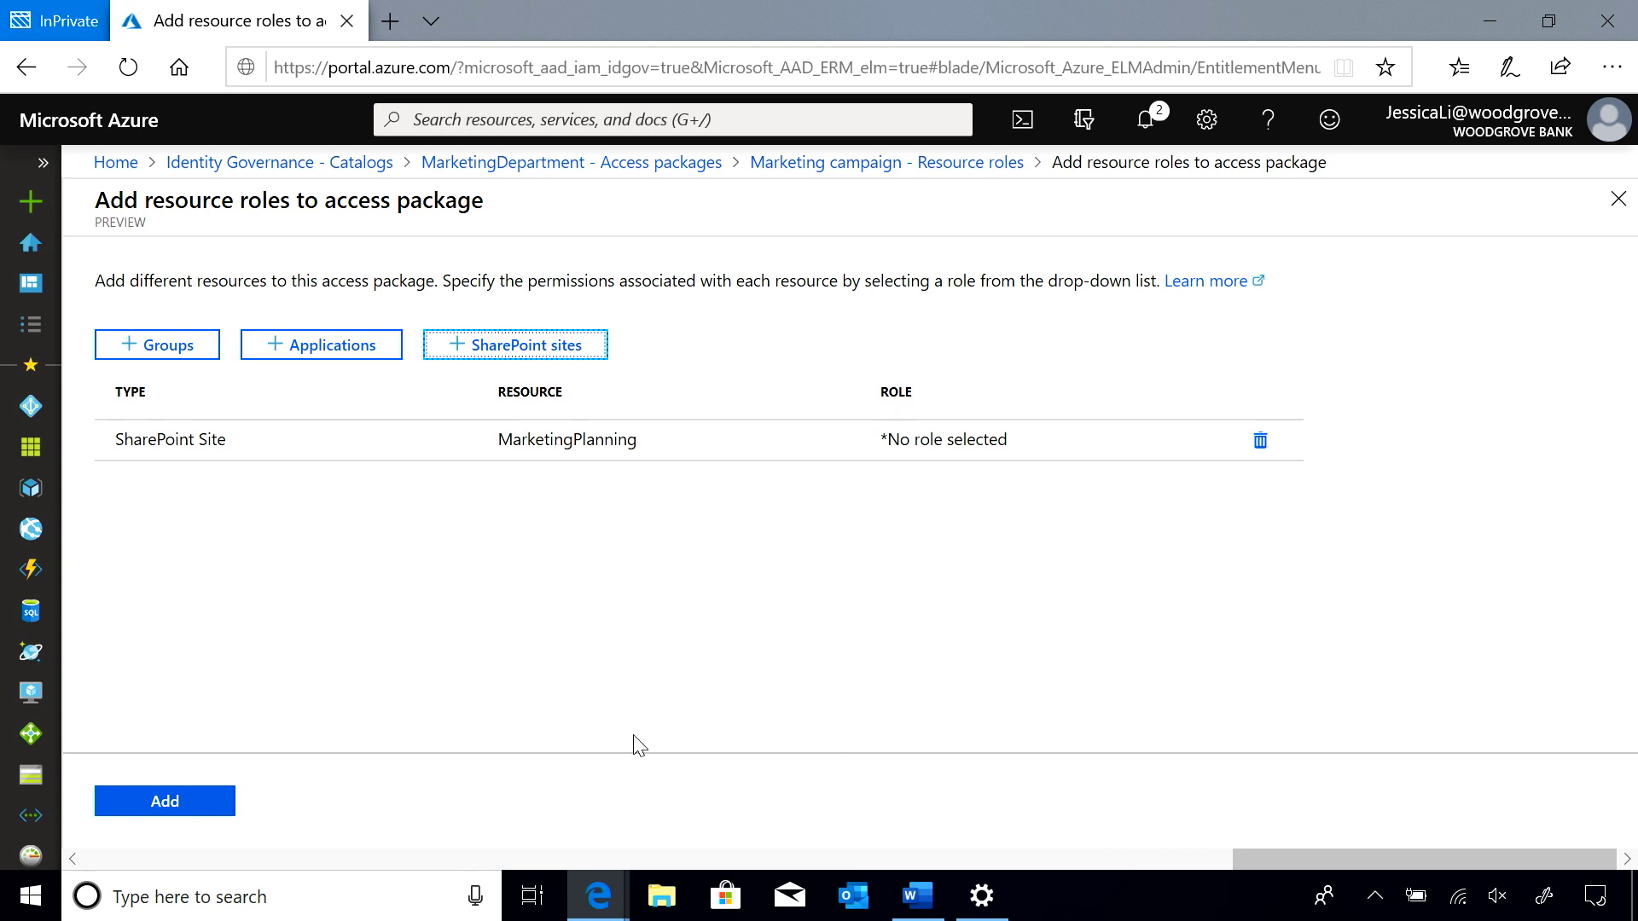
pyautogui.click(962, 439)
pyautogui.click(987, 475)
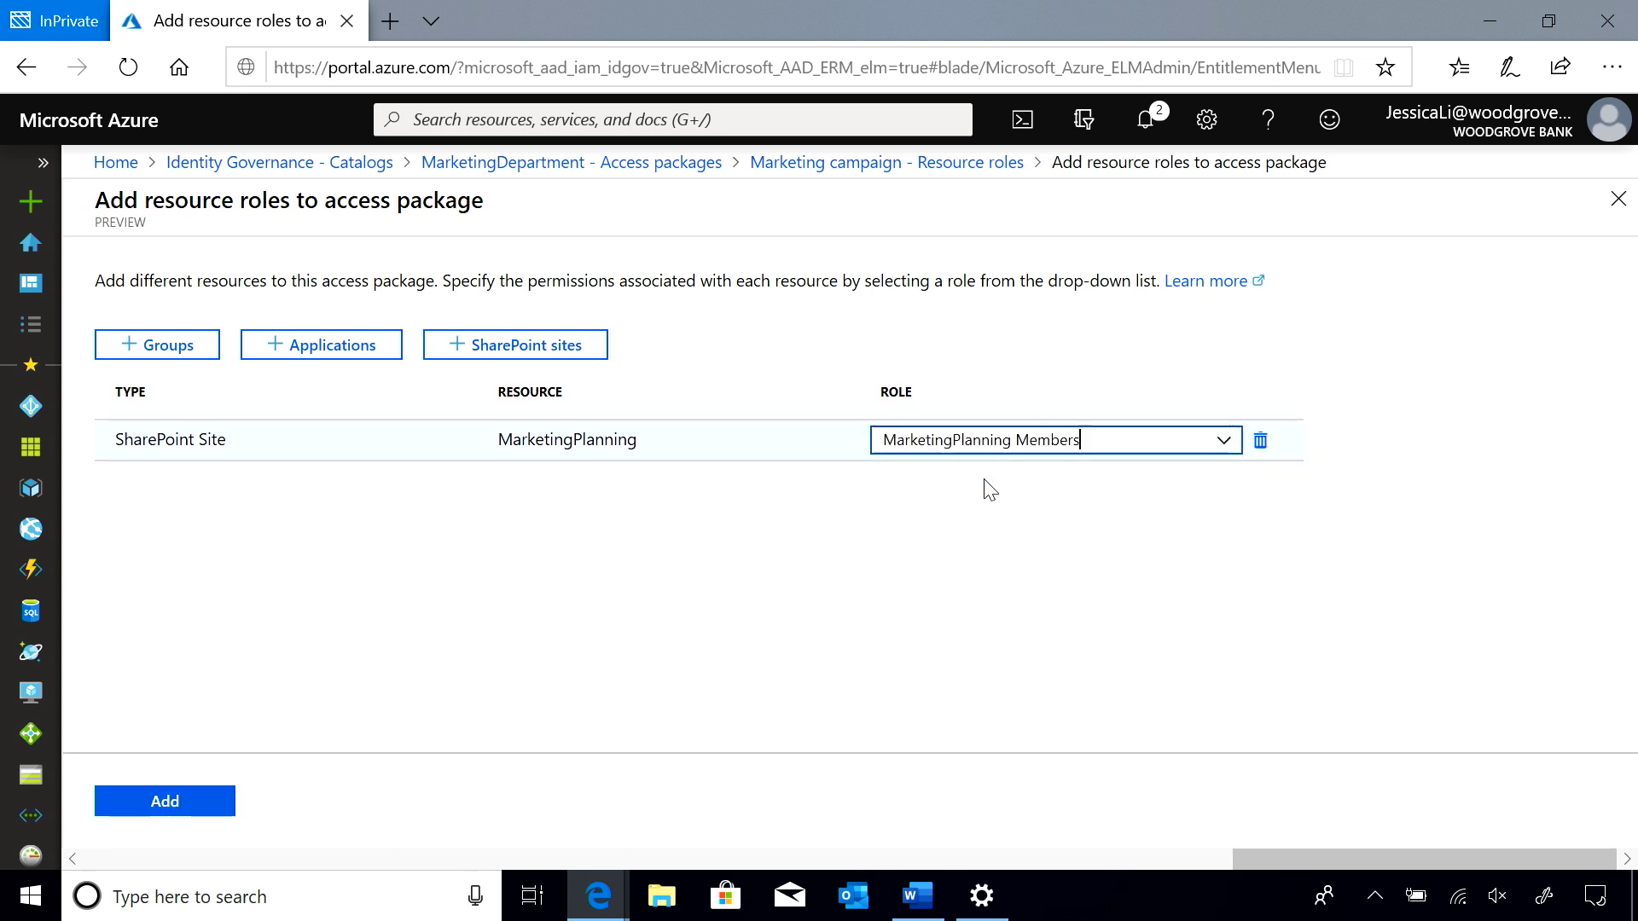
pyautogui.click(184, 802)
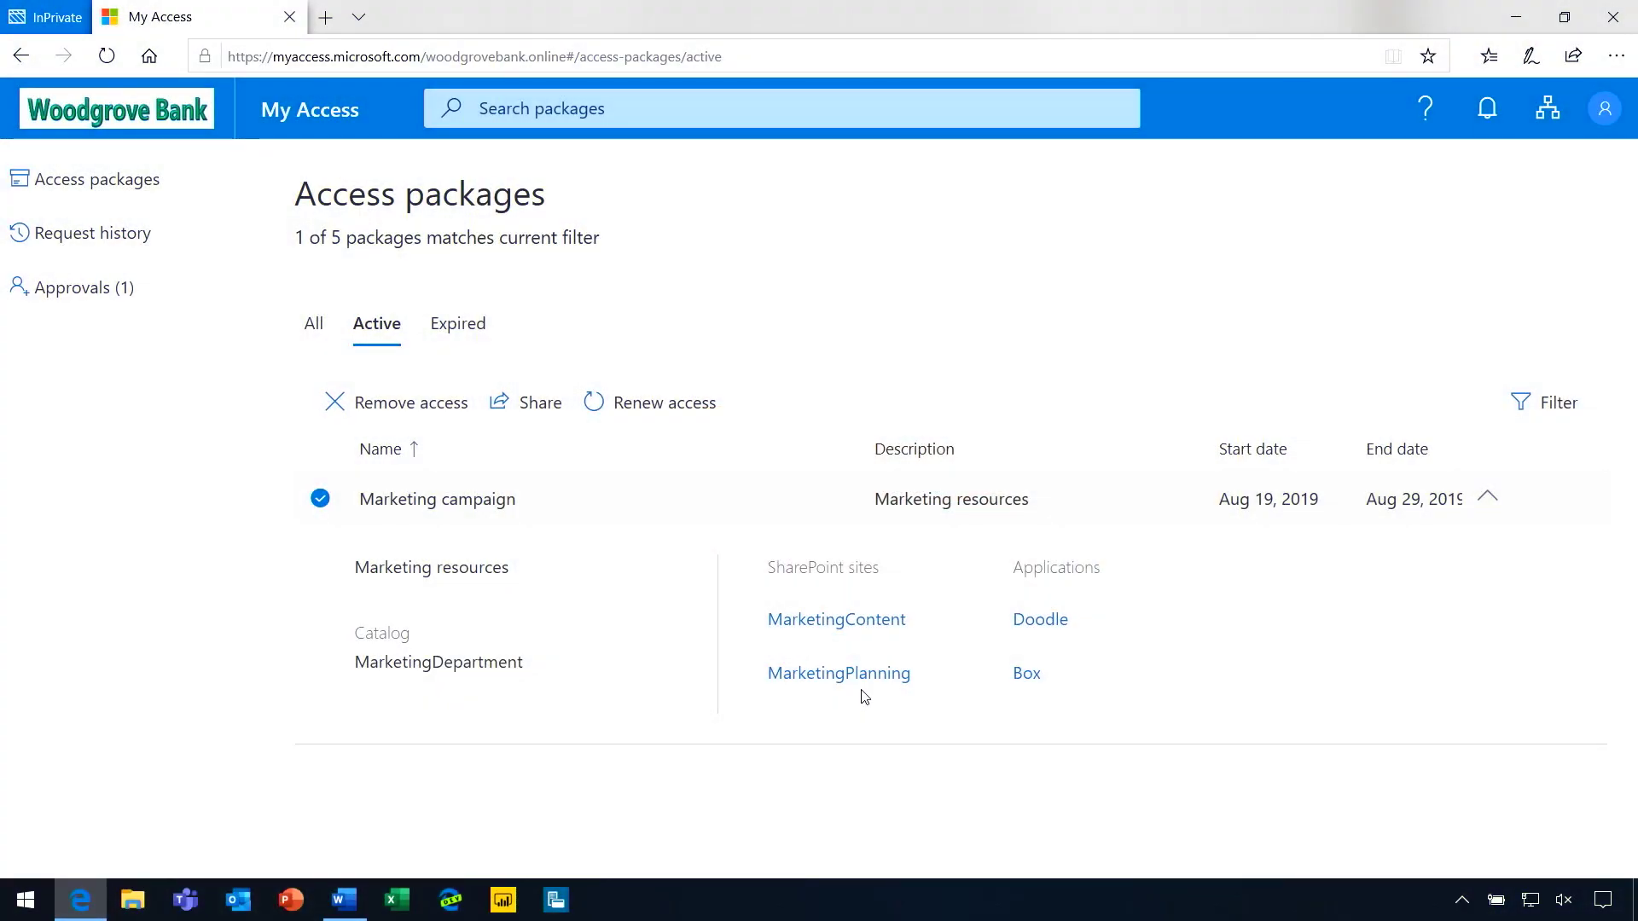
# Show the Marketing campaign package Overview blade again after the on-camera explanation.
pyautogui.moveTo(864, 697)
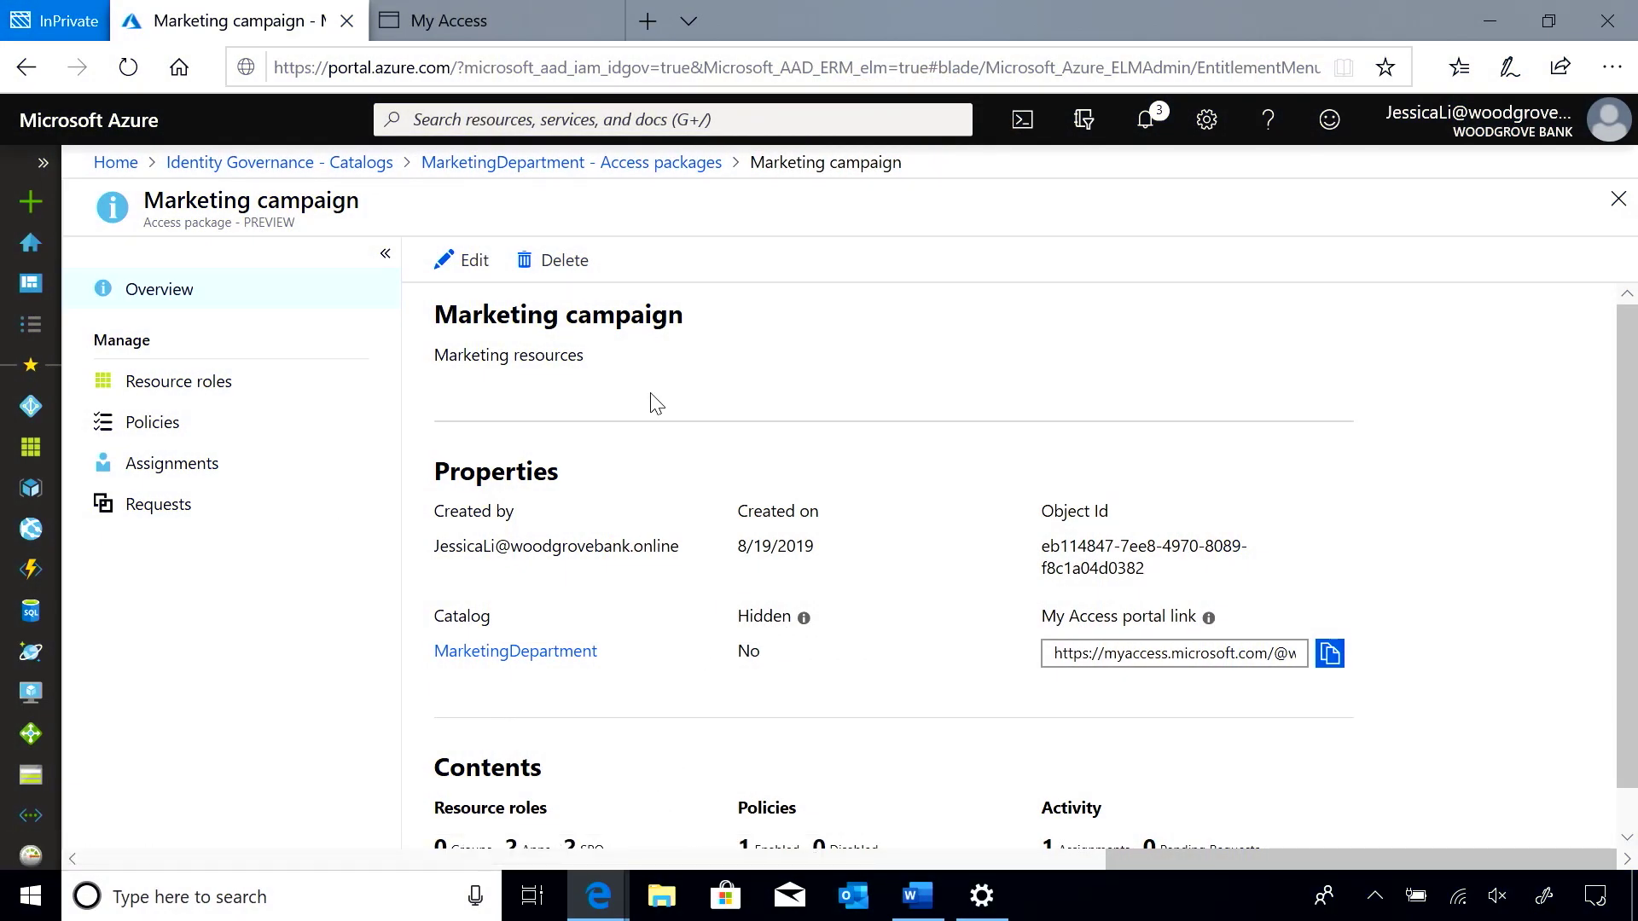
# Open the package's Initial Policy for editing.
pyautogui.click(245, 422)
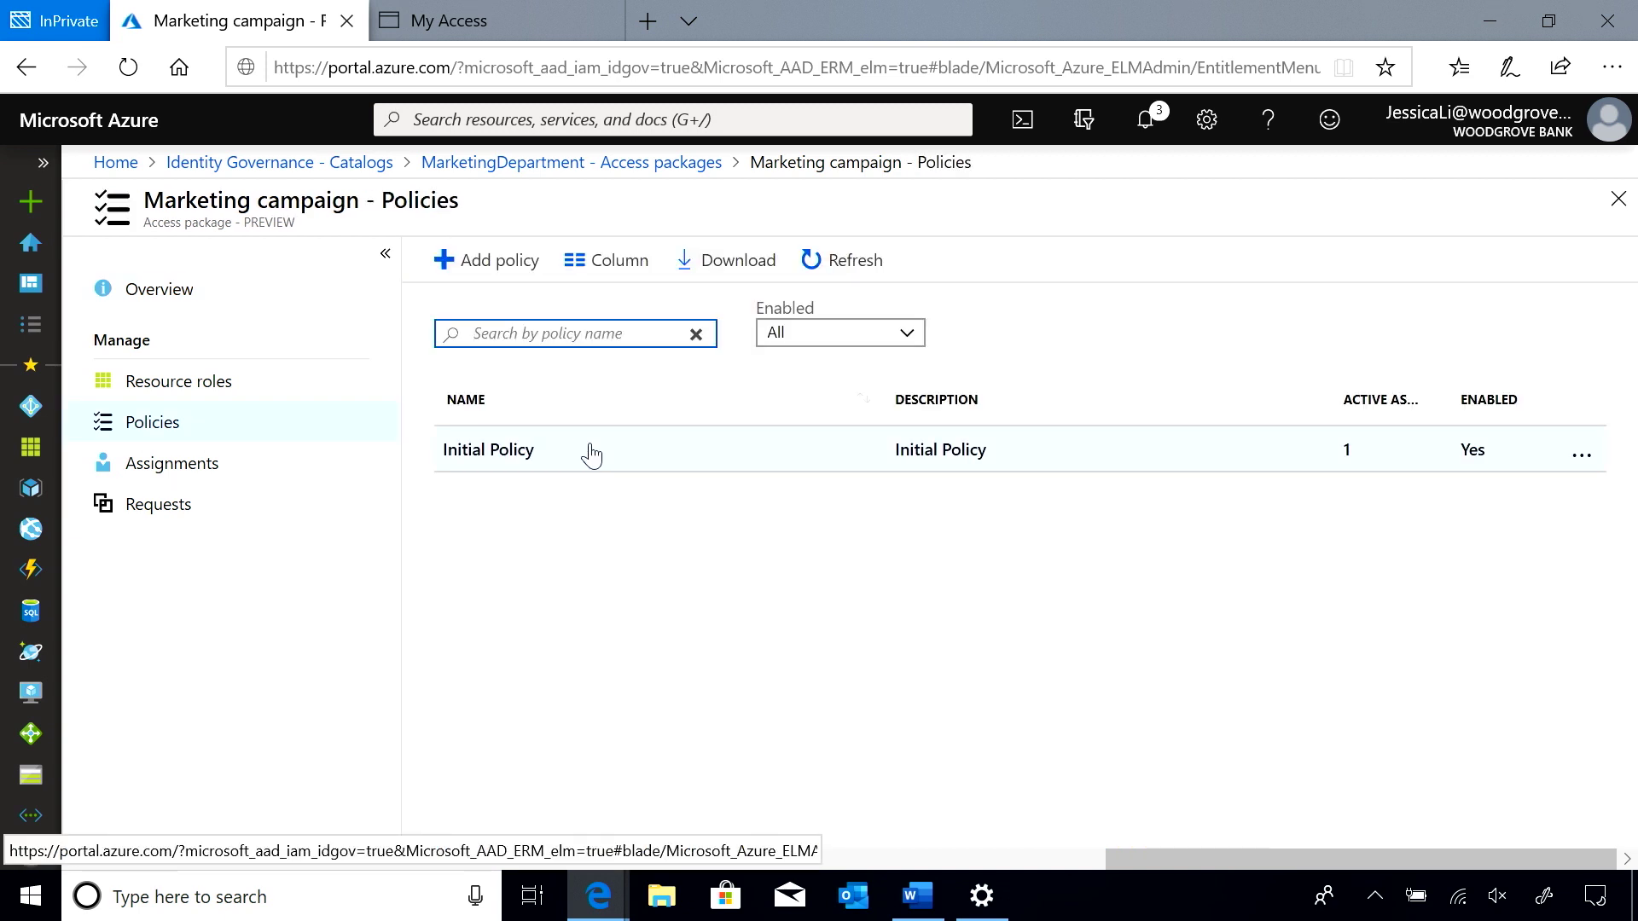
pyautogui.click(597, 459)
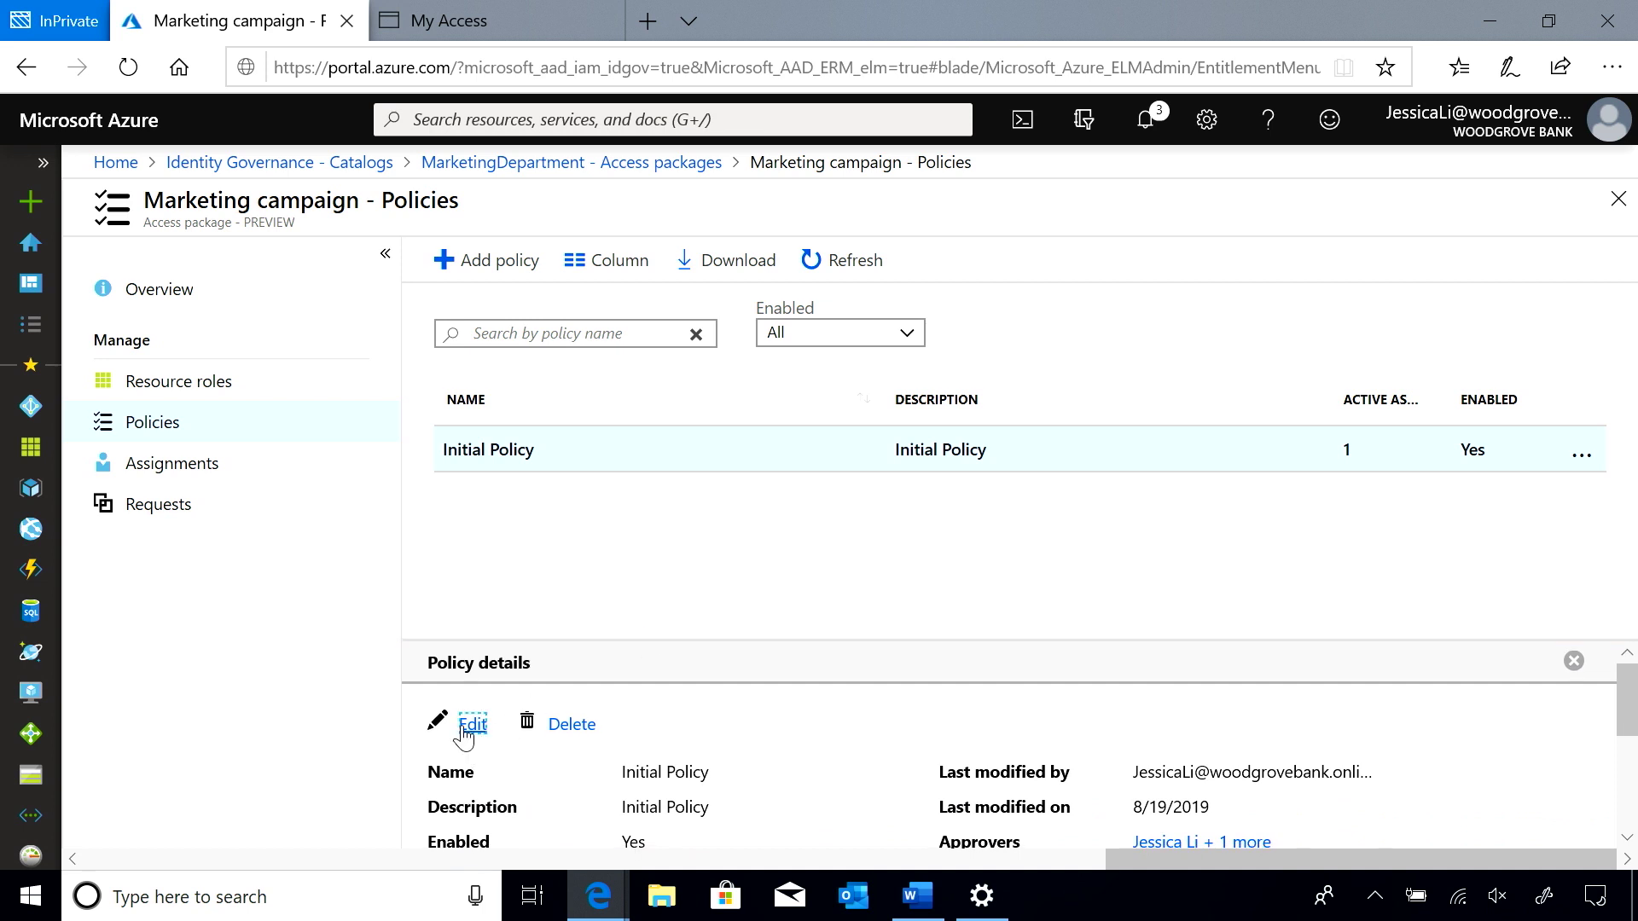
pyautogui.click(467, 726)
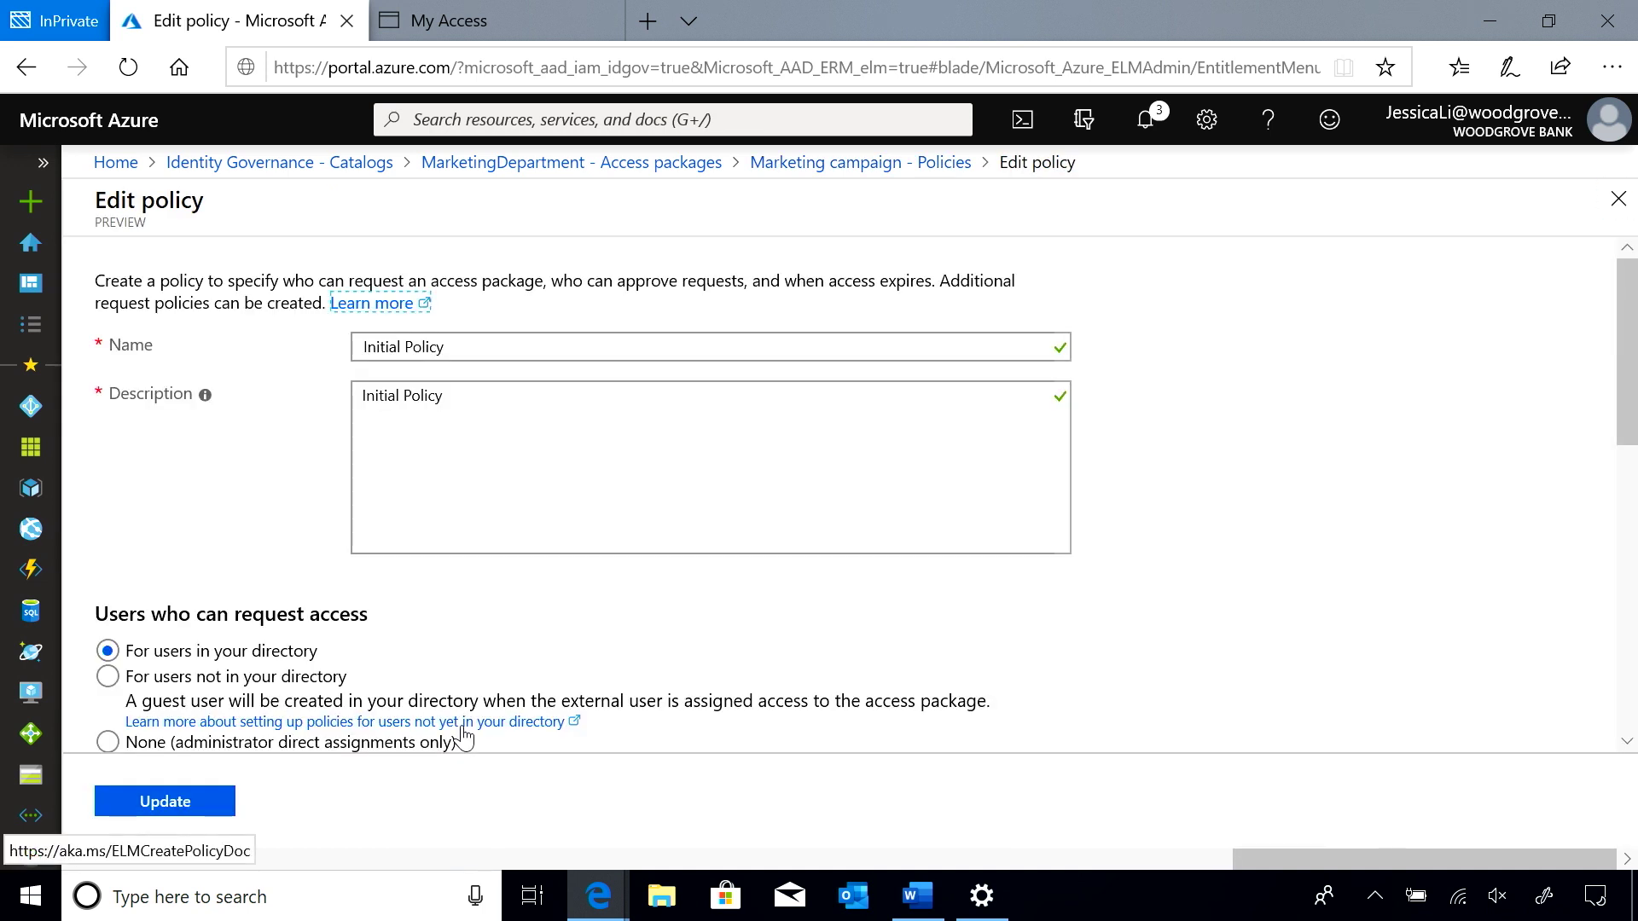
pyautogui.scroll(-8, 744, 605)
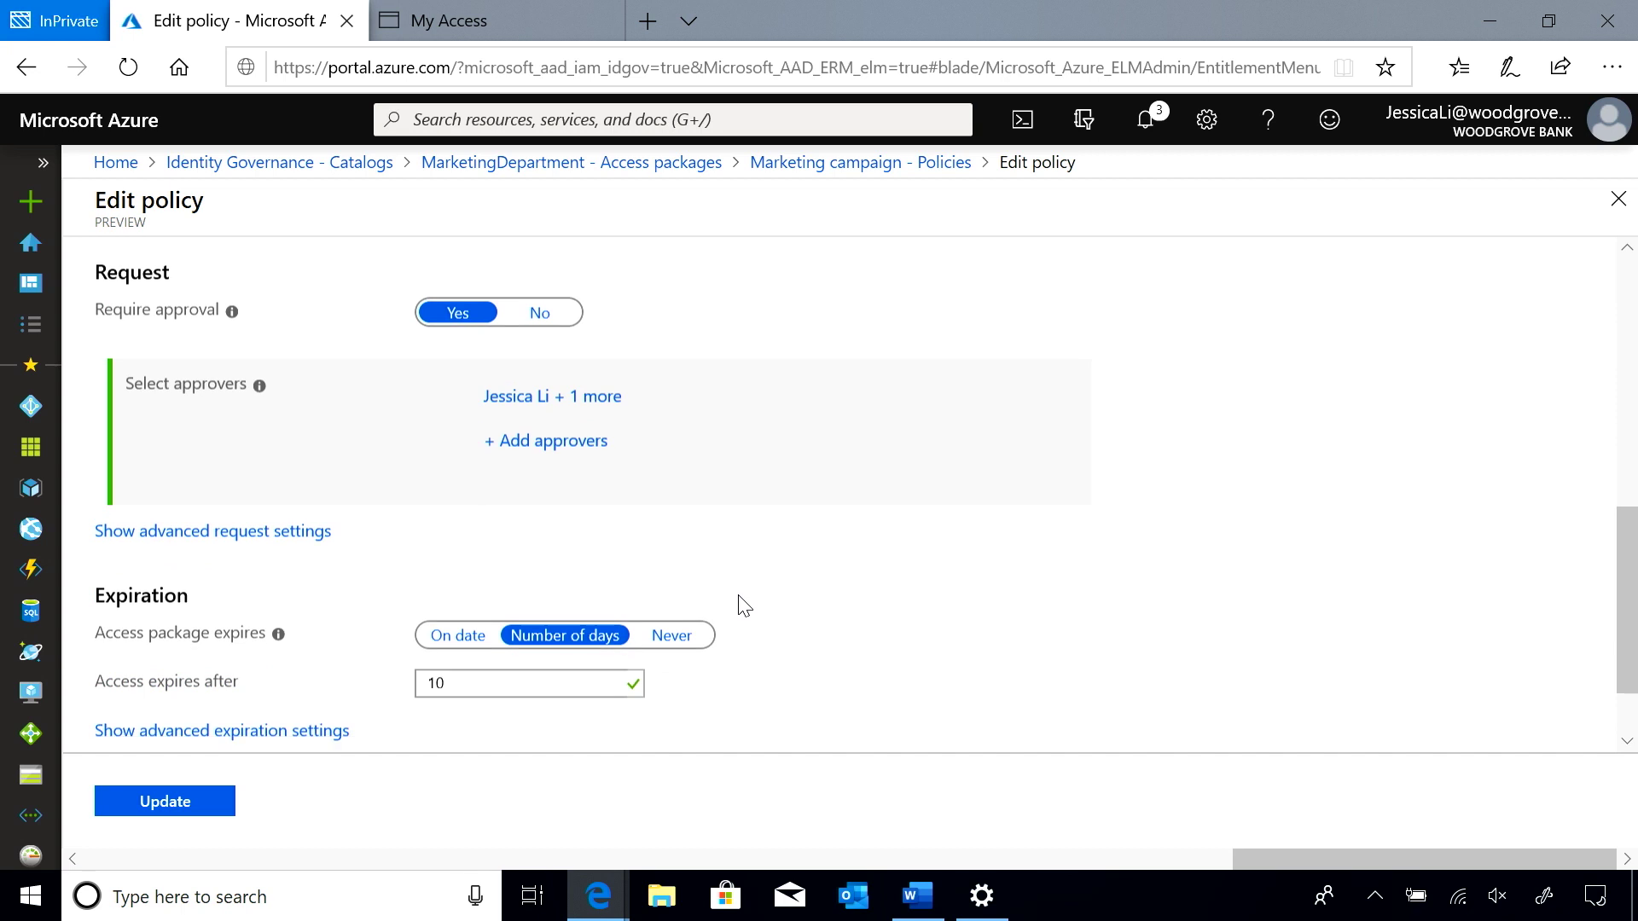
# Set the access package to expire on the date 12/31/2019.
pyautogui.click(457, 597)
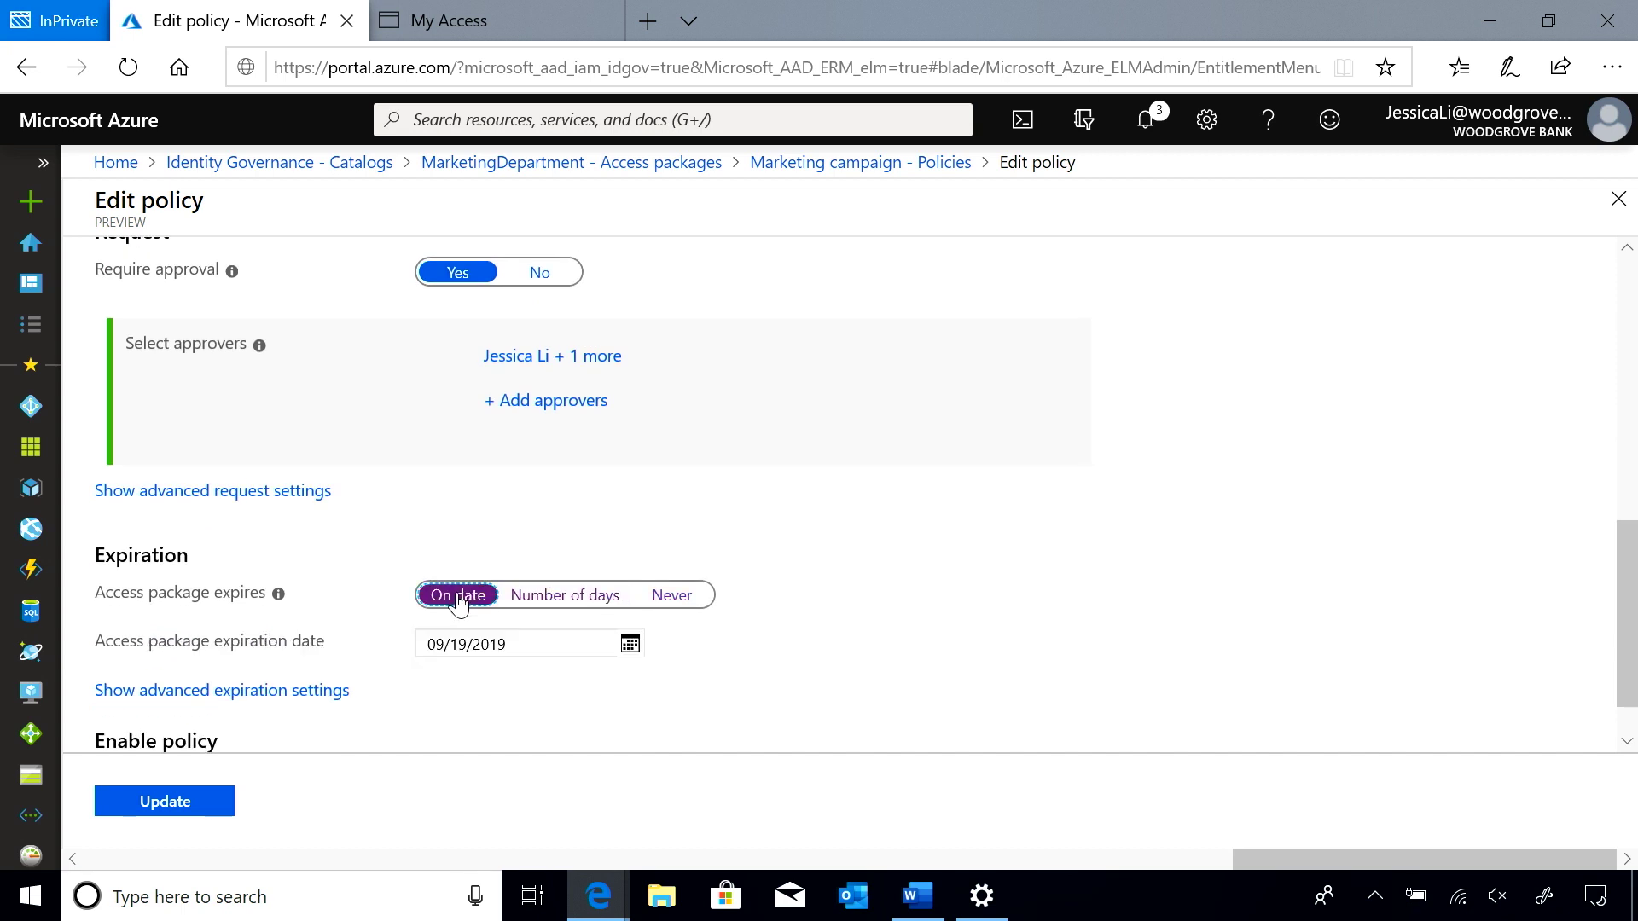
pyautogui.click(630, 644)
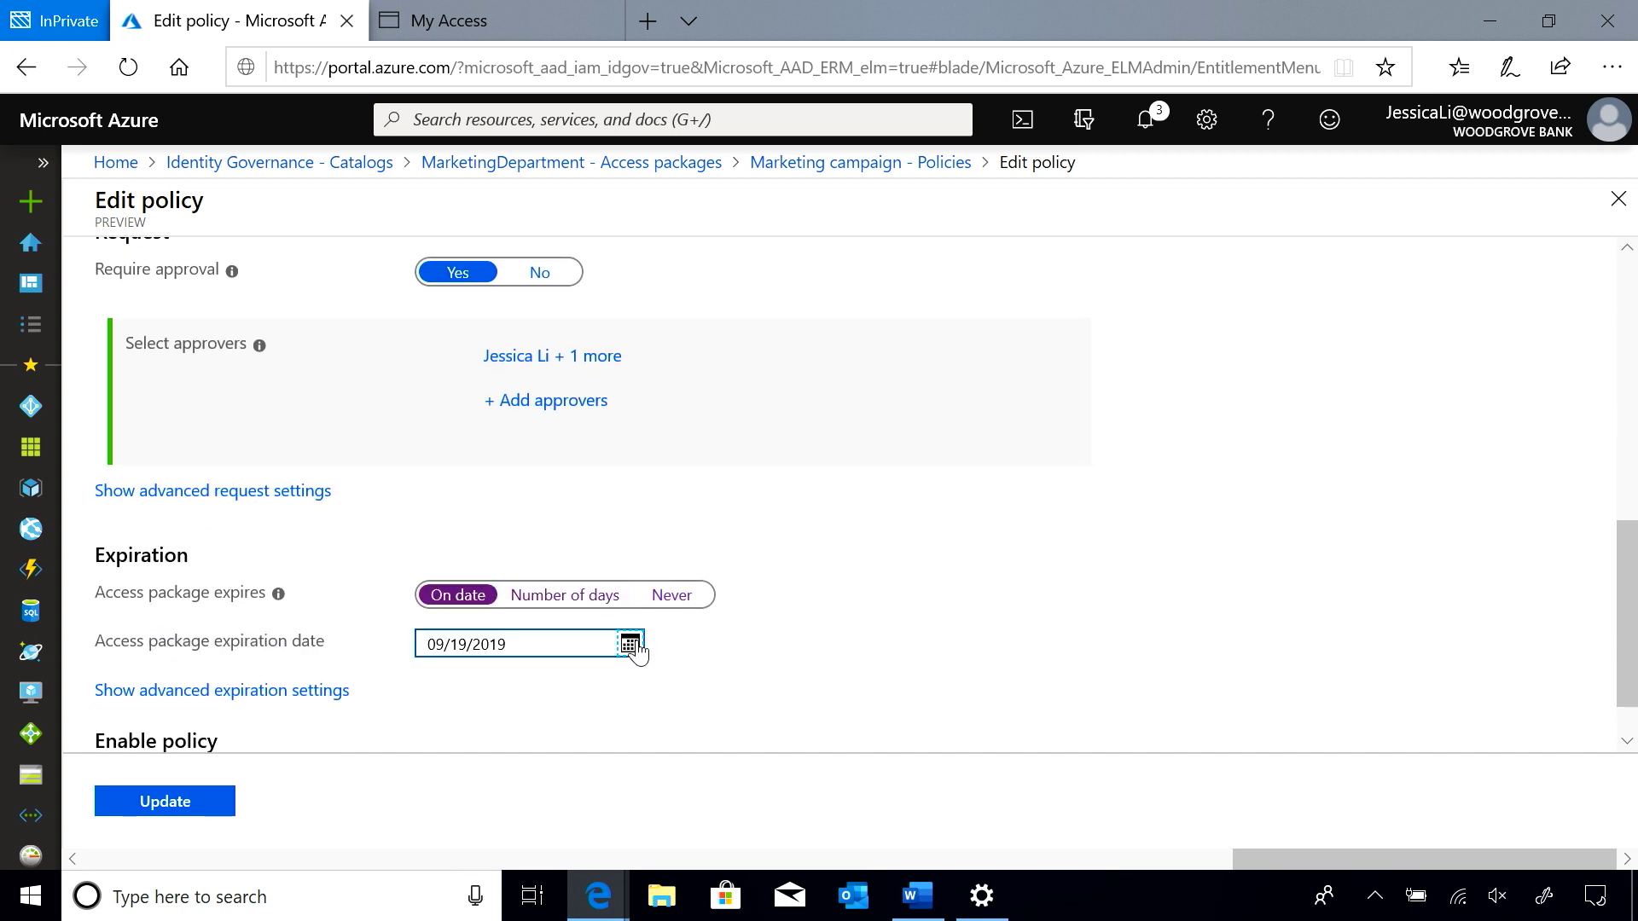
pyautogui.click(701, 356)
pyautogui.click(701, 356)
pyautogui.click(701, 357)
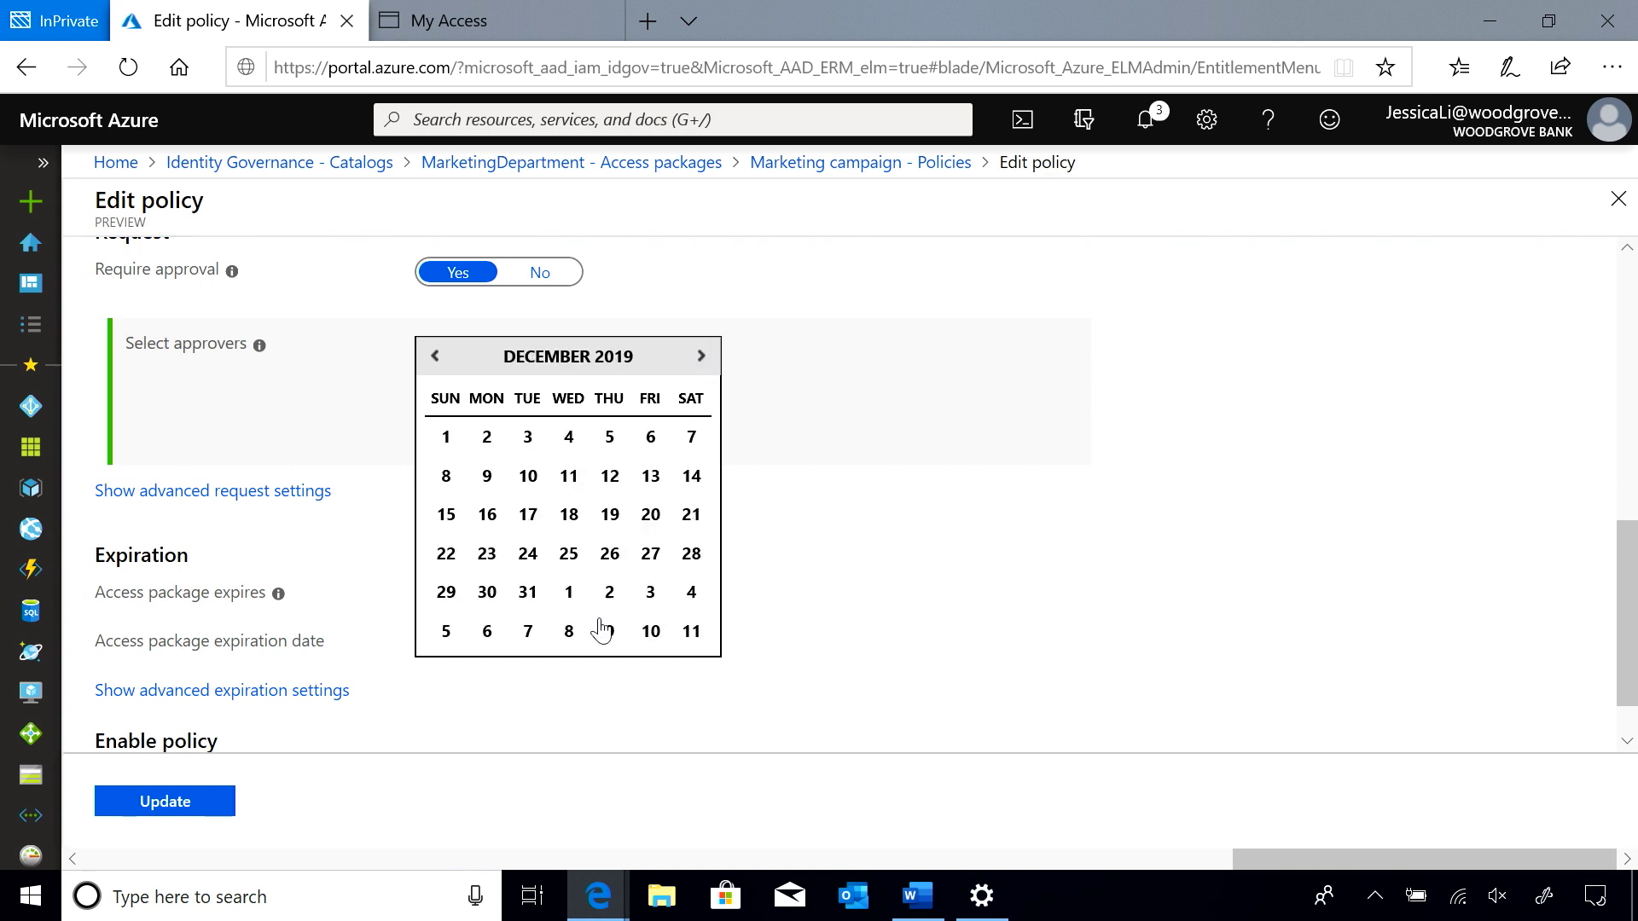
pyautogui.click(544, 597)
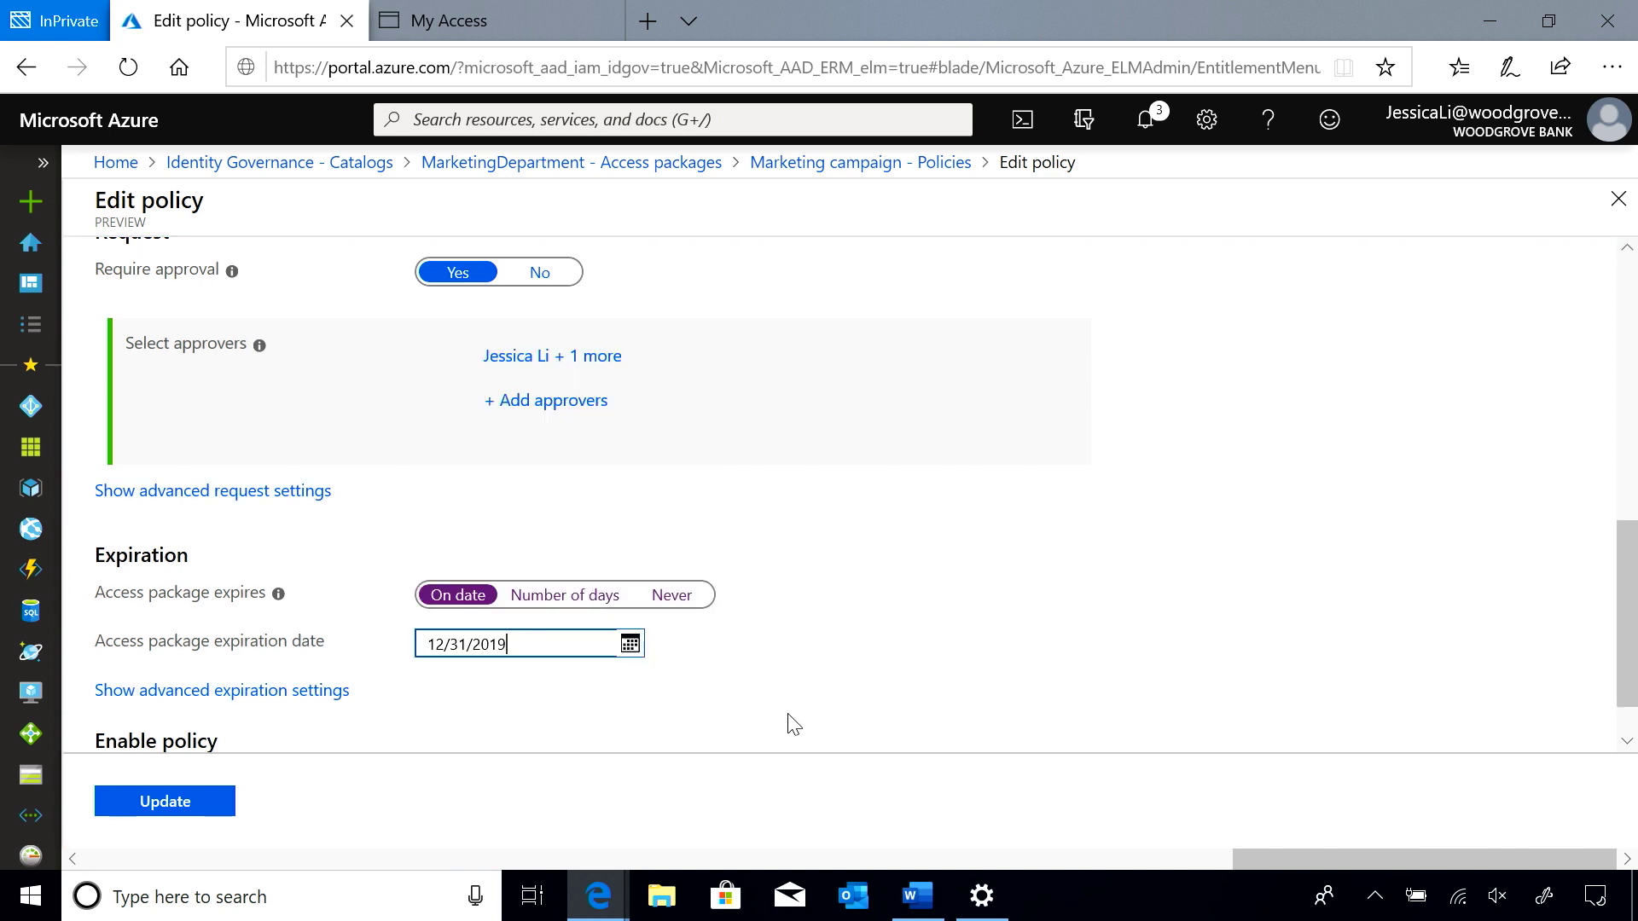
# Allow approval-required access extensions under advanced settings and save the policy.
pyautogui.scroll(-1, 790, 719)
pyautogui.click(303, 631)
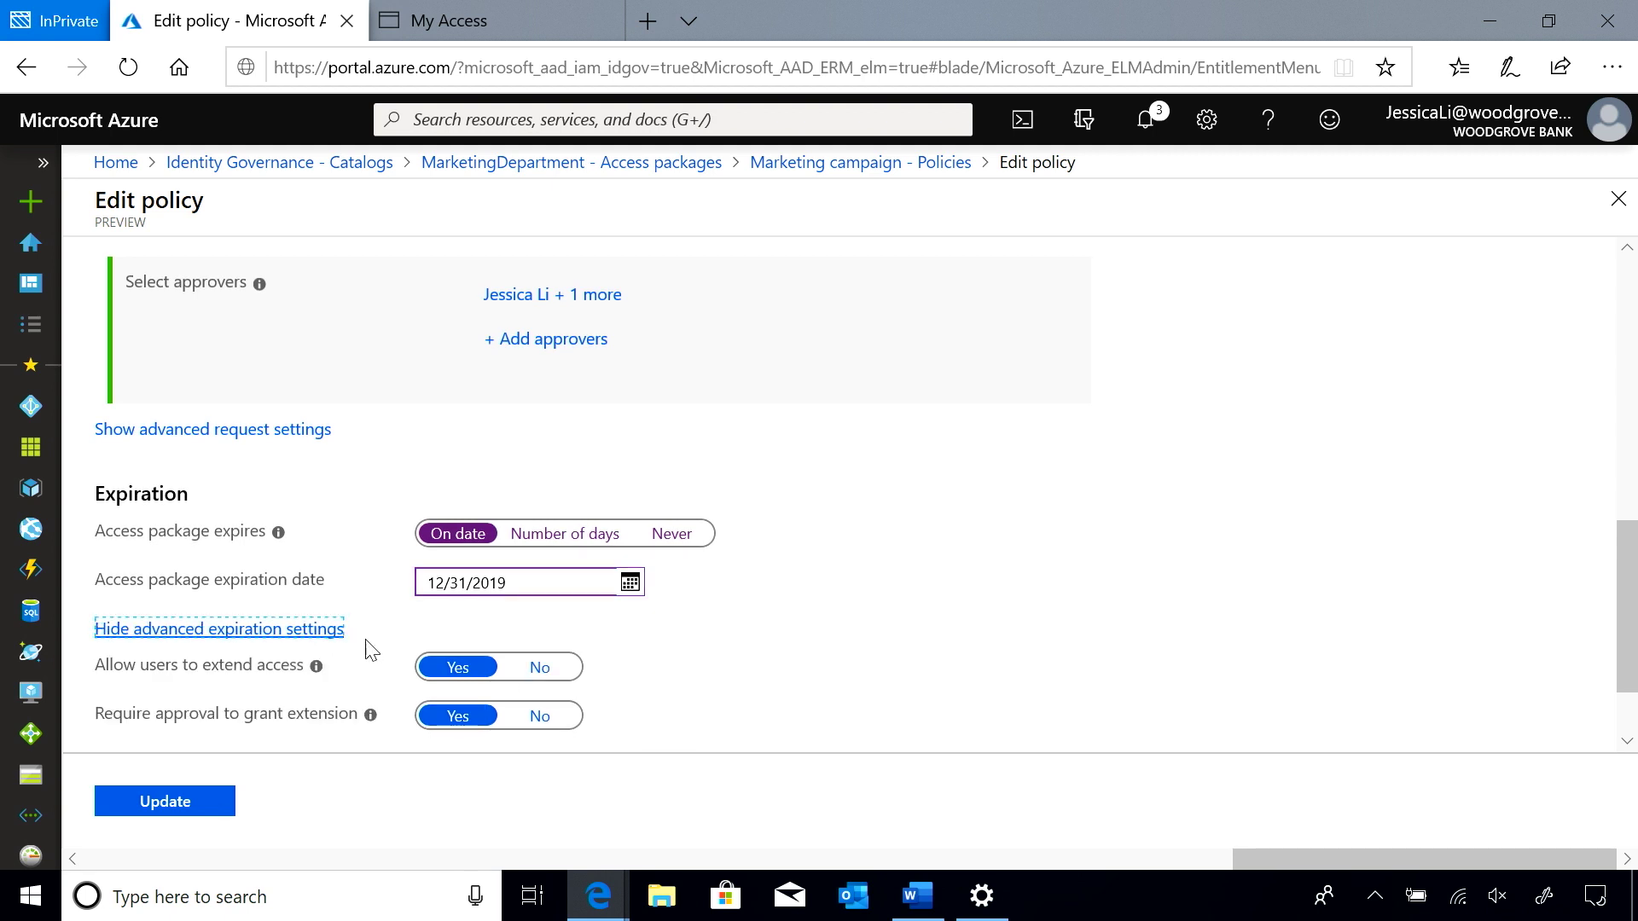
pyautogui.scroll(-1, 645, 639)
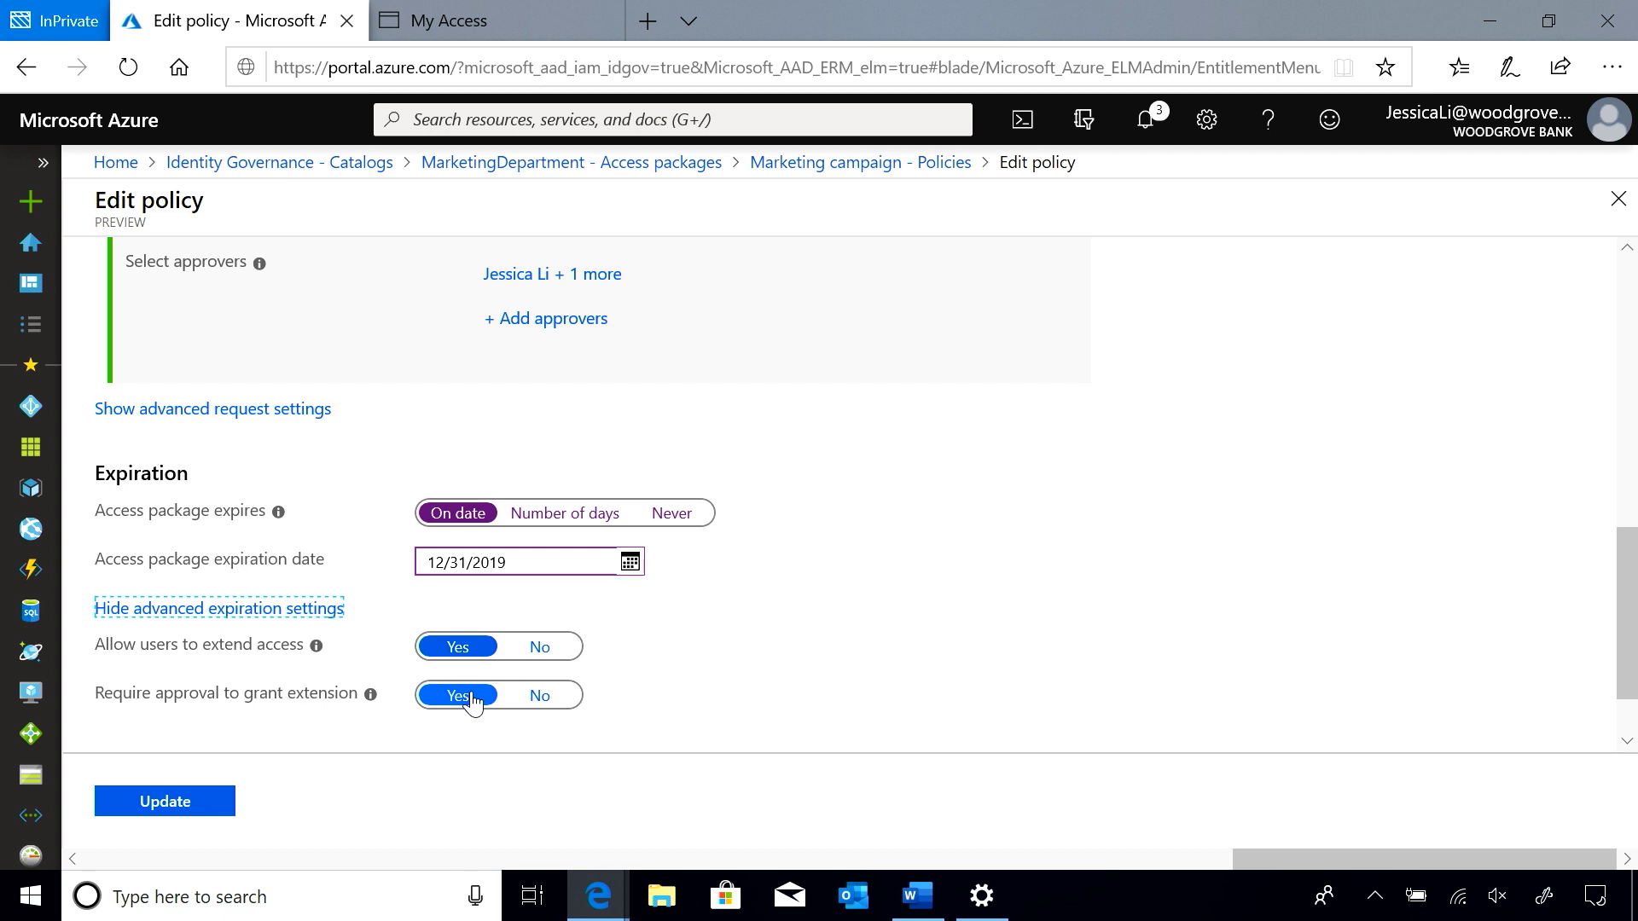
pyautogui.click(187, 817)
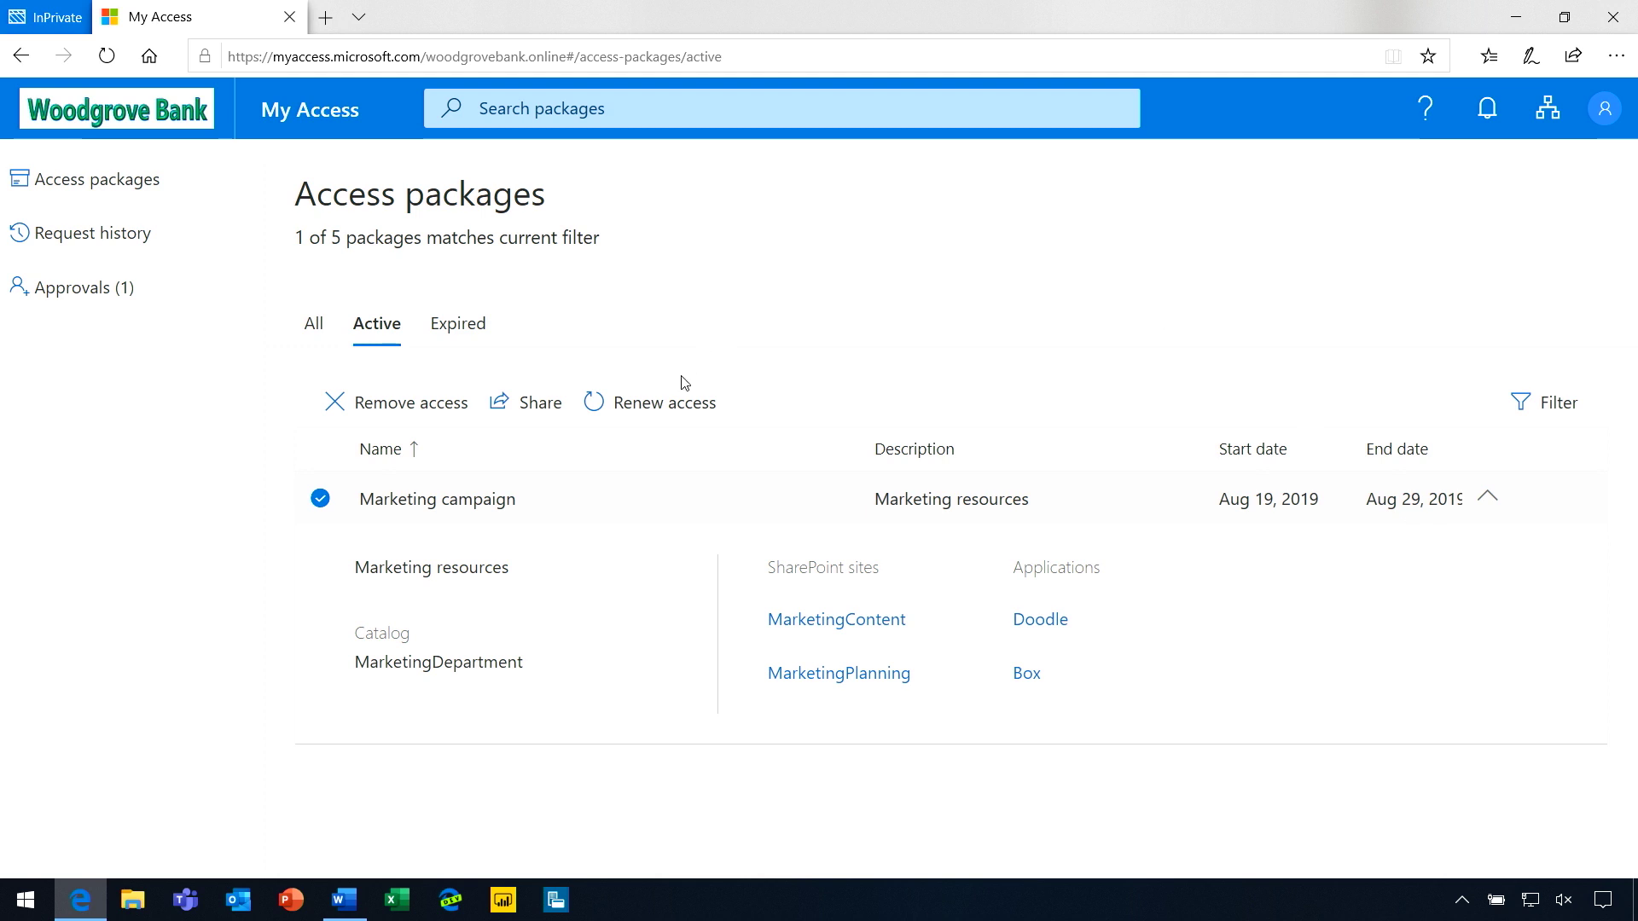
# Request renewal of Marketing campaign access, justified as 'Need this for 4 more months'.
pyautogui.click(665, 409)
pyautogui.click(1358, 449)
pyautogui.write('Need thi')
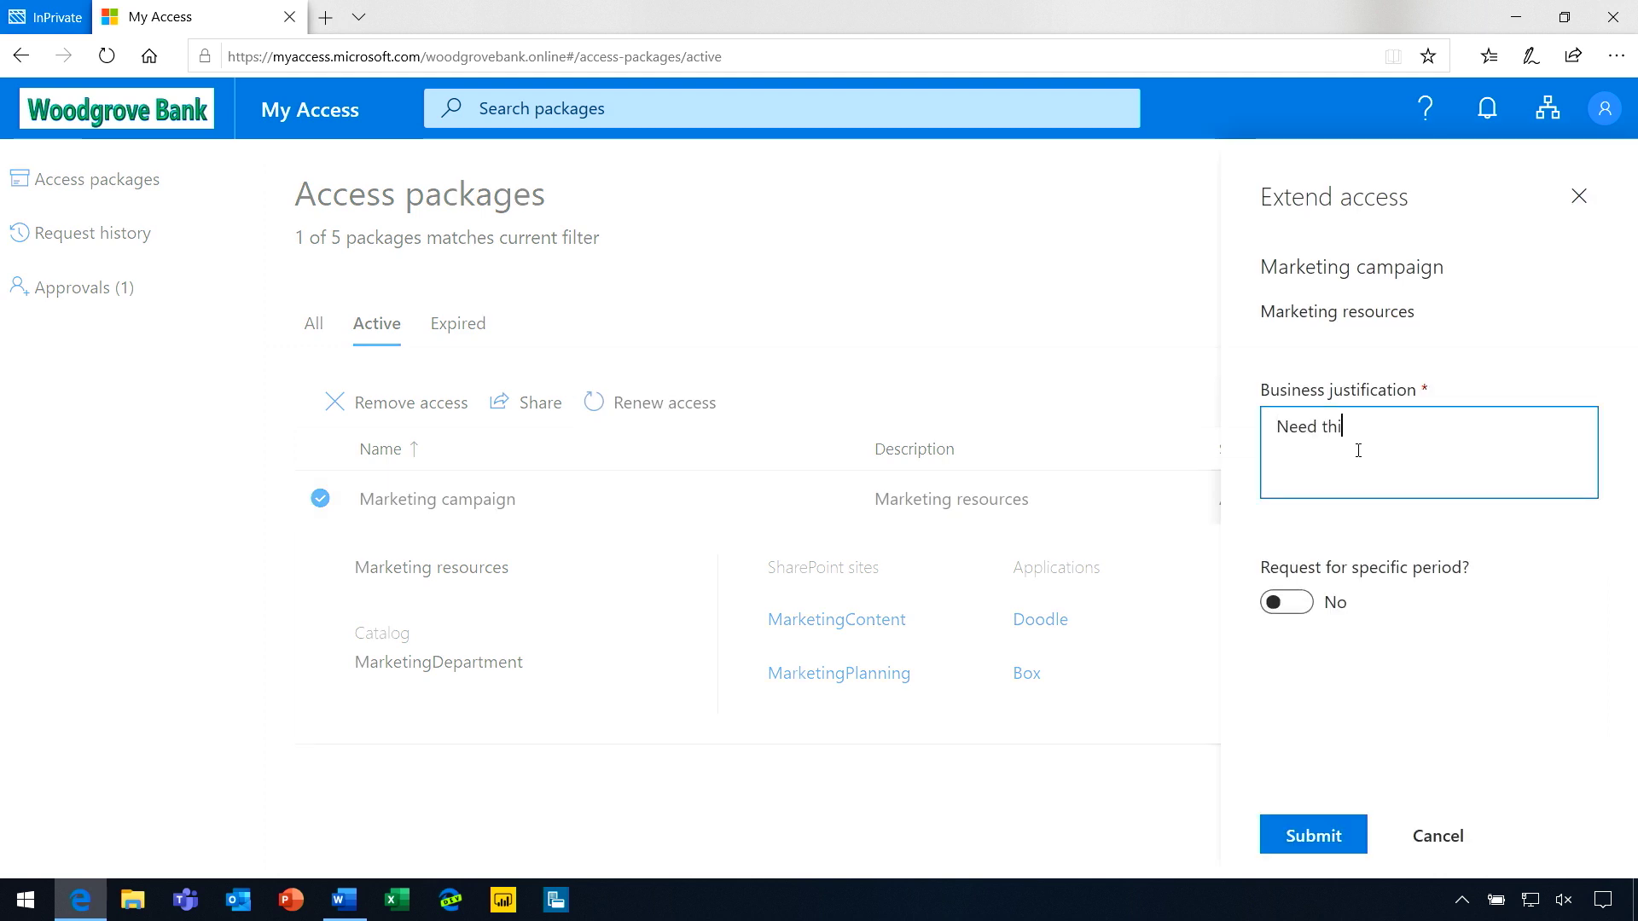
pyautogui.write('s for 4 more months.')
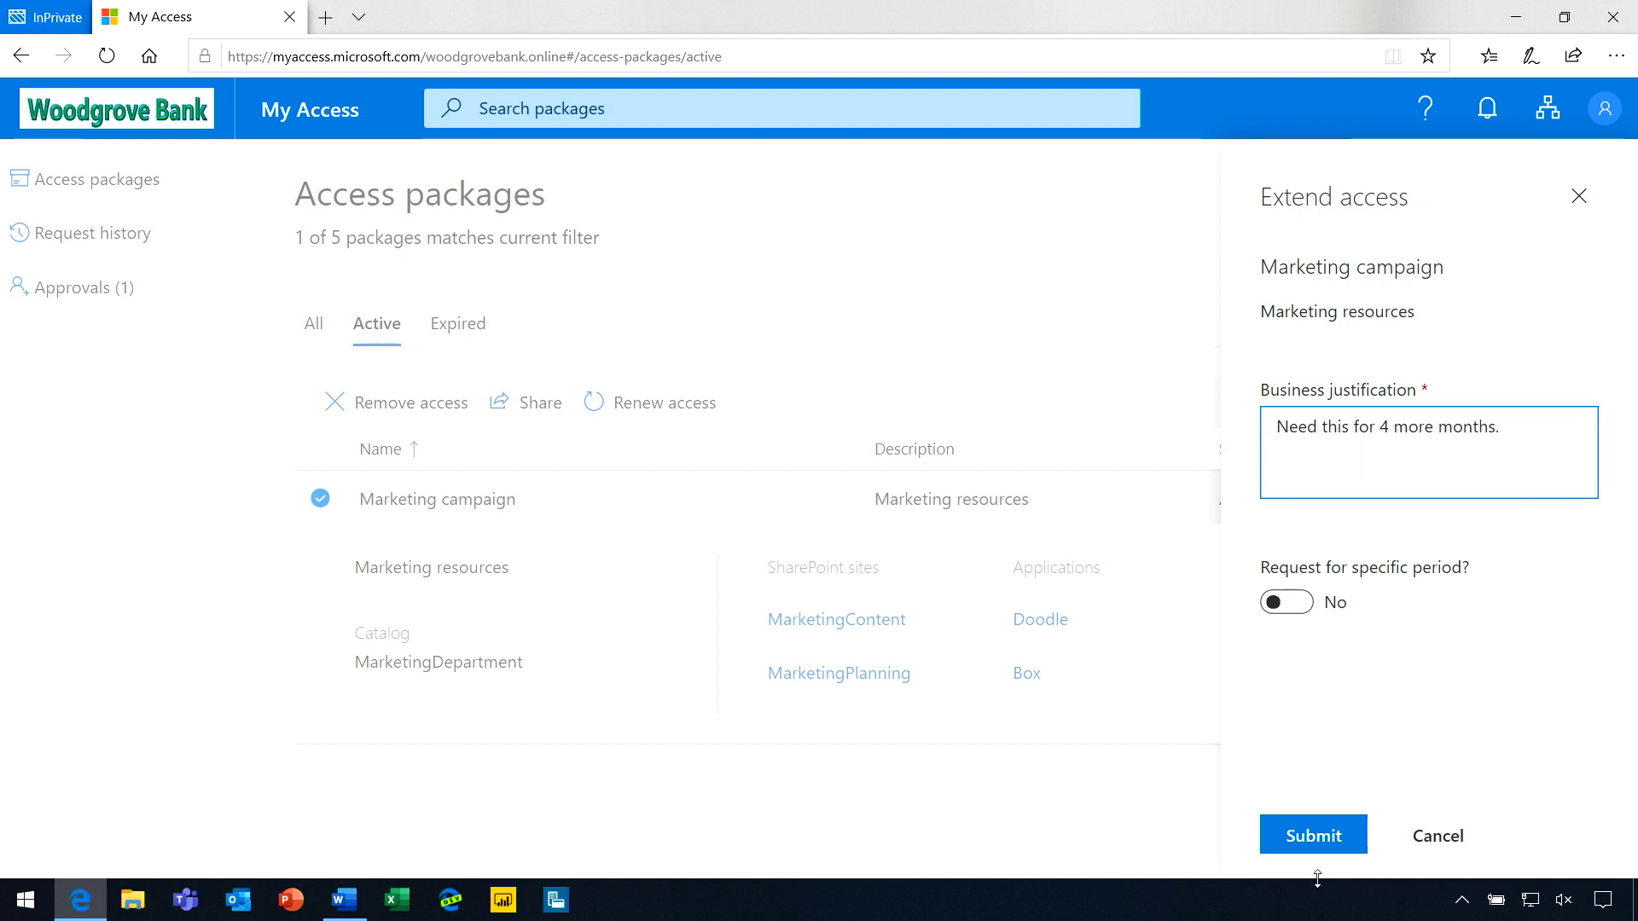
pyautogui.click(1322, 851)
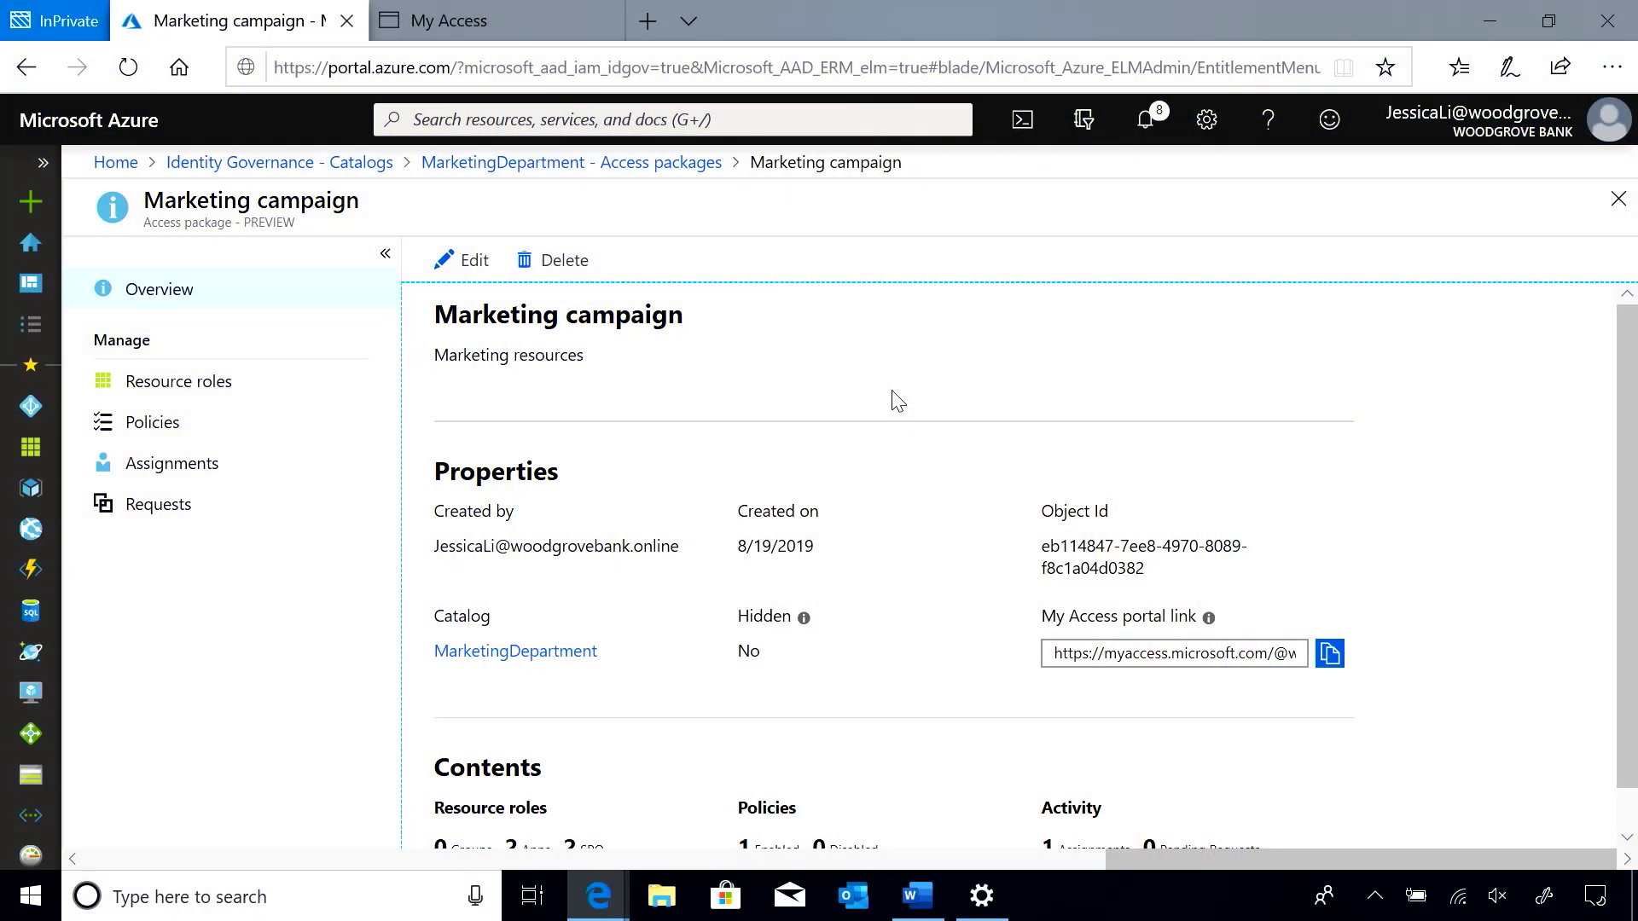
# Remove the third user's assignment from the Marketing campaign package's Assignments list.
pyautogui.click(202, 473)
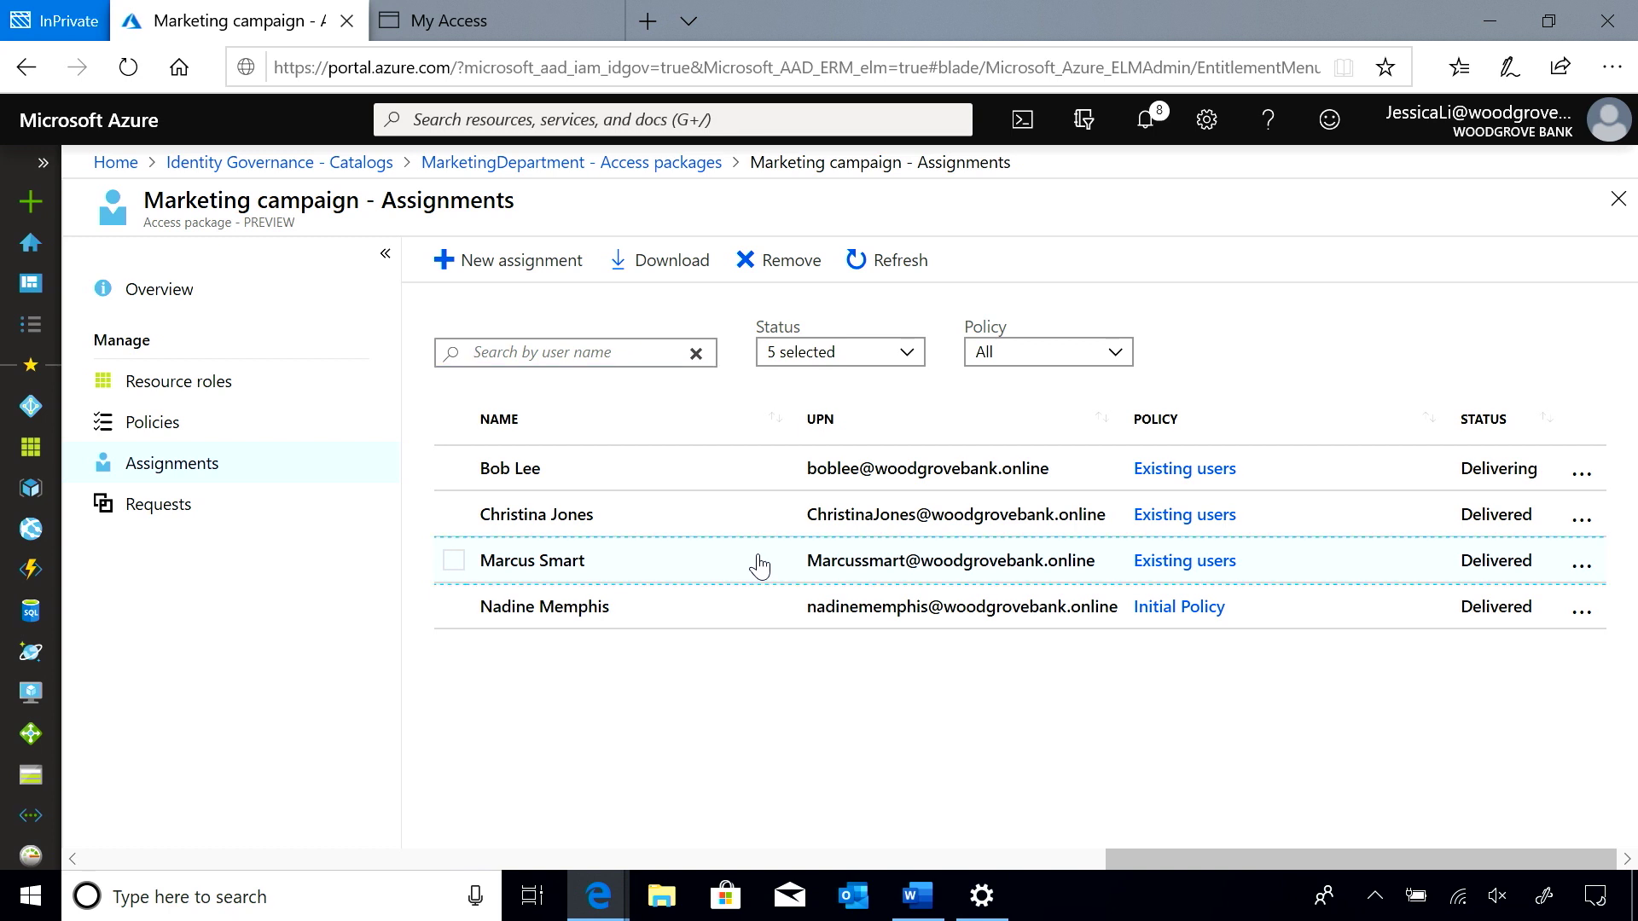
pyautogui.click(760, 565)
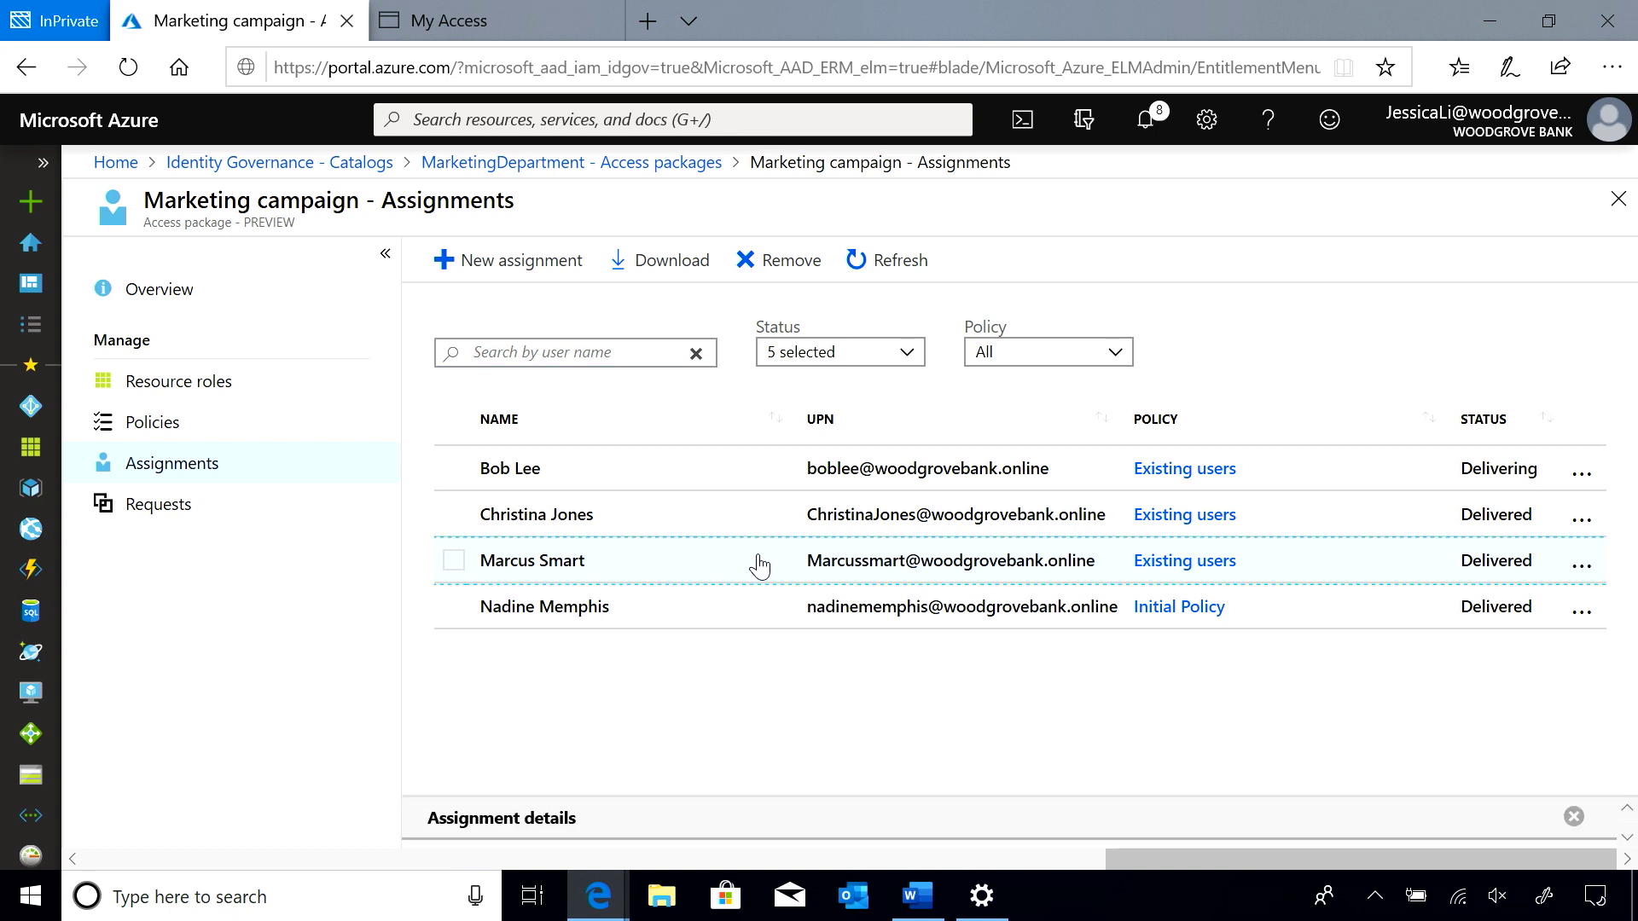
pyautogui.click(453, 562)
pyautogui.click(767, 266)
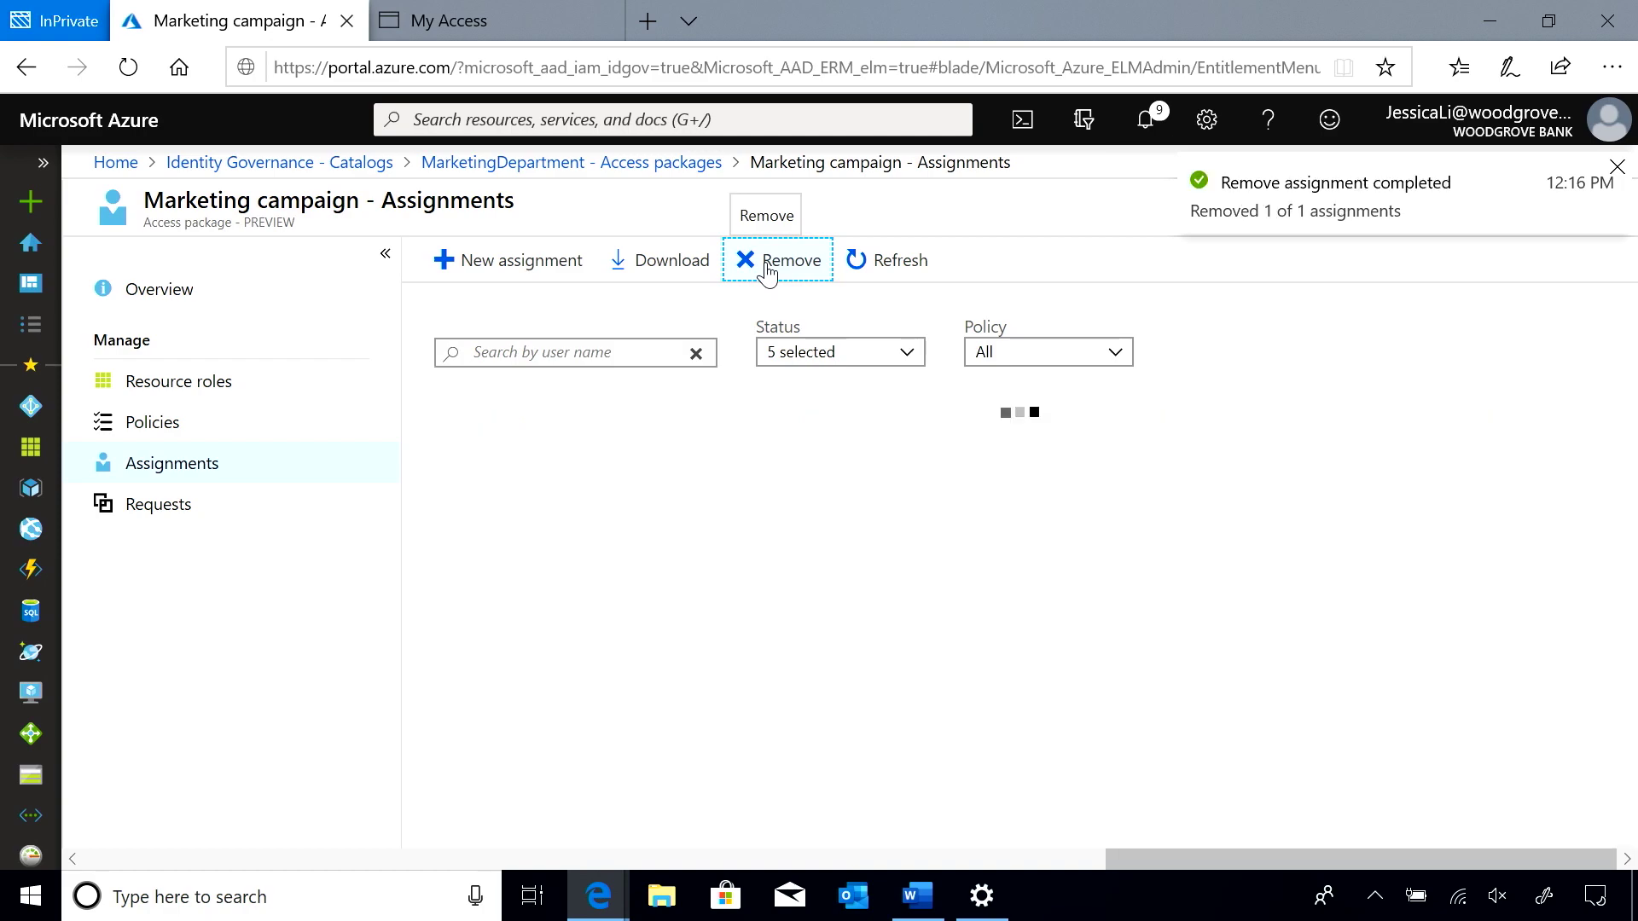